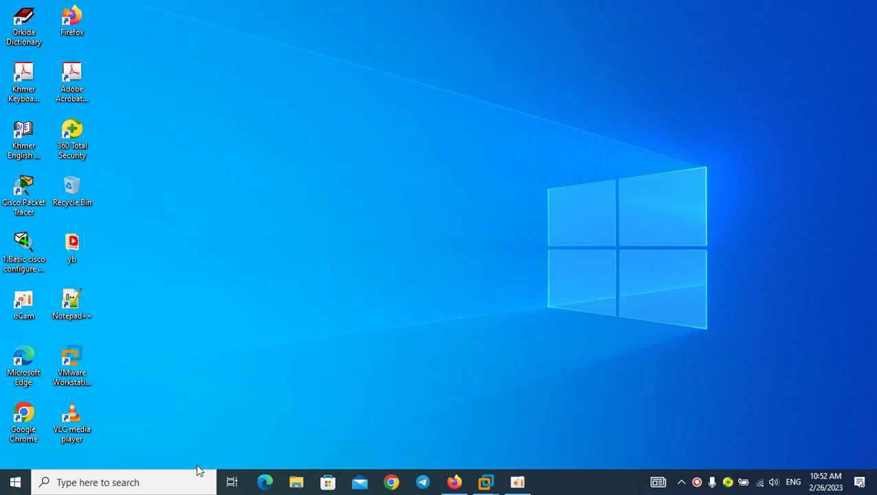
Launch Remote Desktop Connection from Windows search and dismiss the connection file error
click(127, 483)
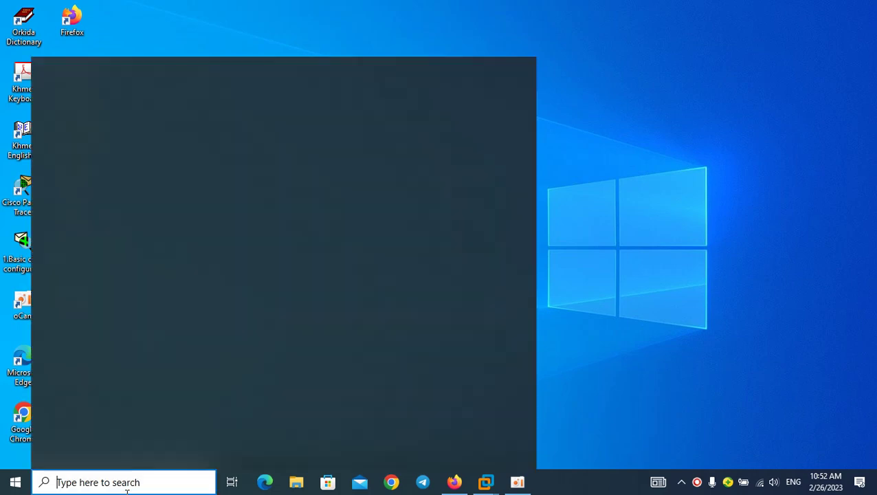
text(remote)
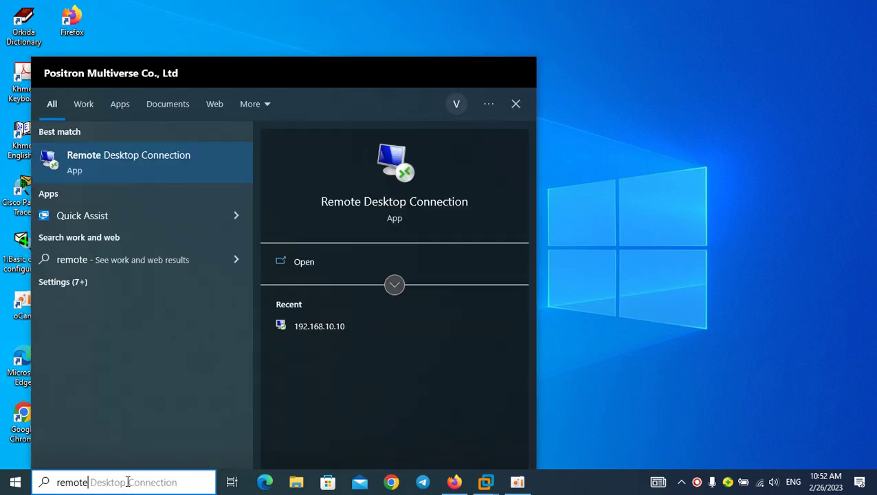
click(170, 157)
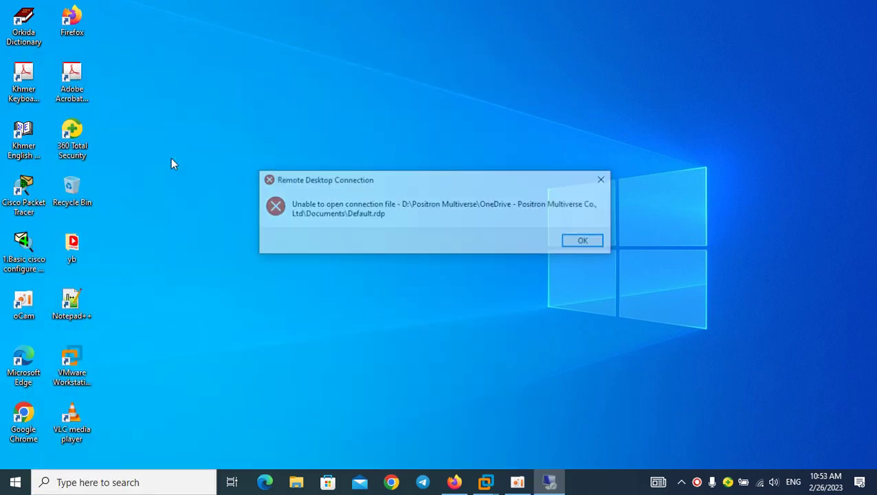
click(585, 242)
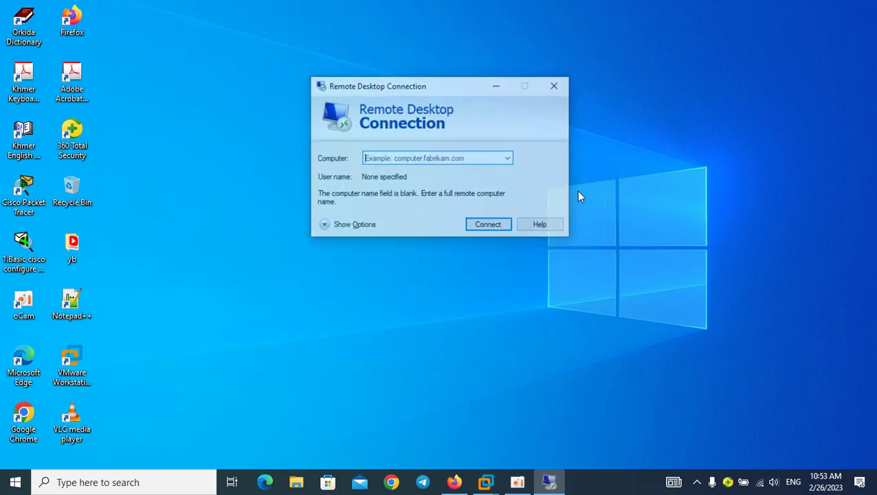
Connect to 192.168.10.10 with the administrator password and accept AD-01's certificate
text(192.168.10.10)
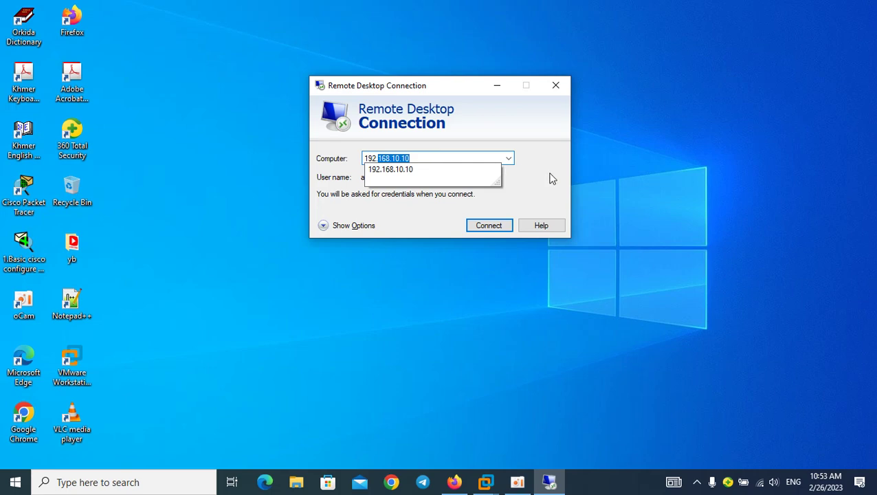
click(490, 225)
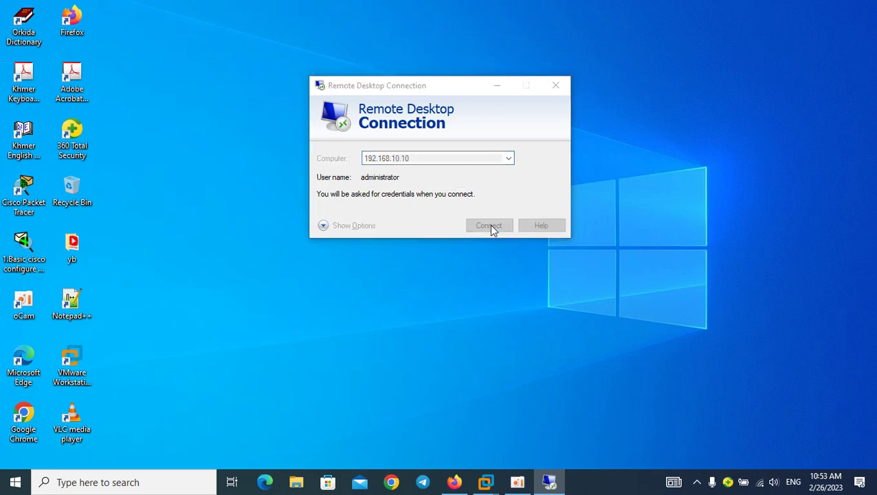
text(123456789)
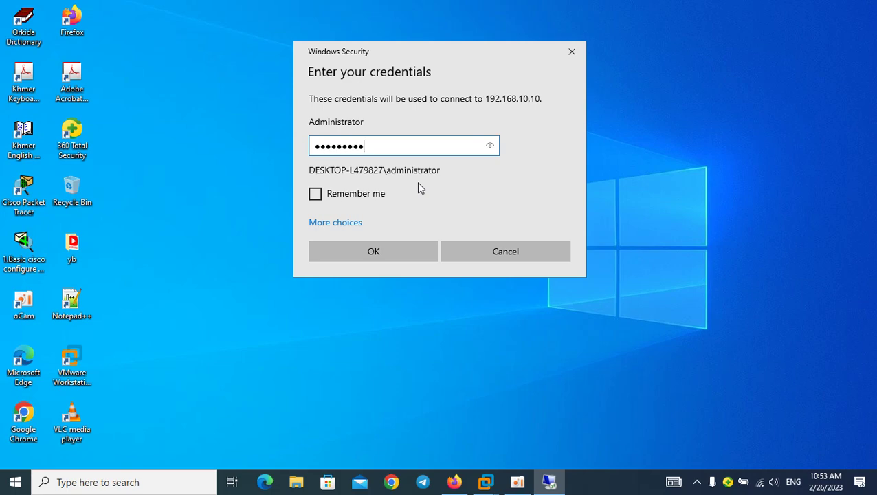
key(Return)
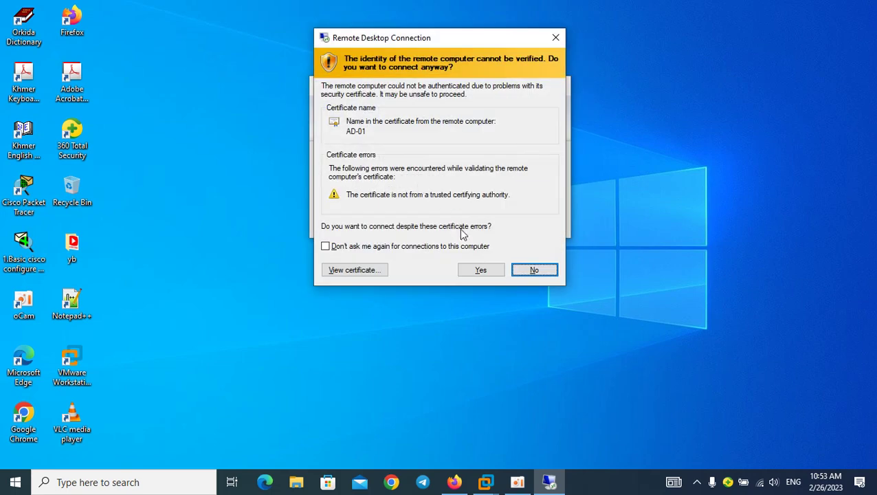
click(479, 272)
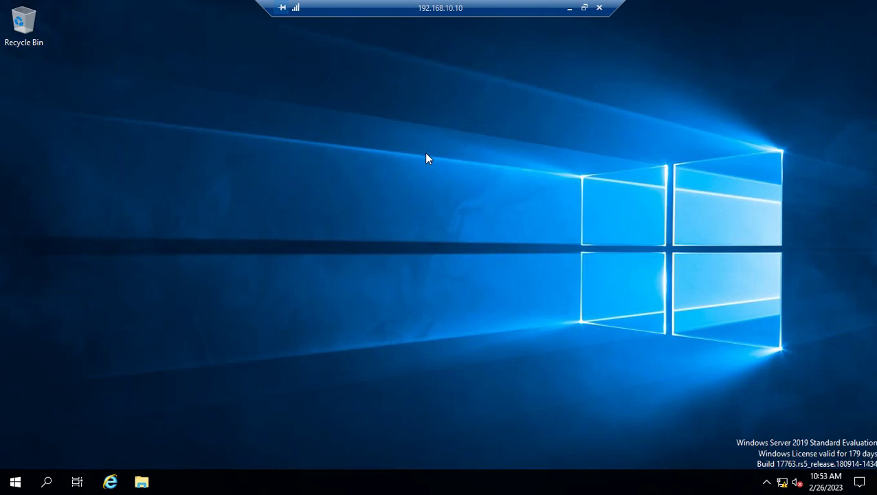
Launch Server Manager, dismiss the server list error and Admin Center notice, and show Local Server
click(15, 480)
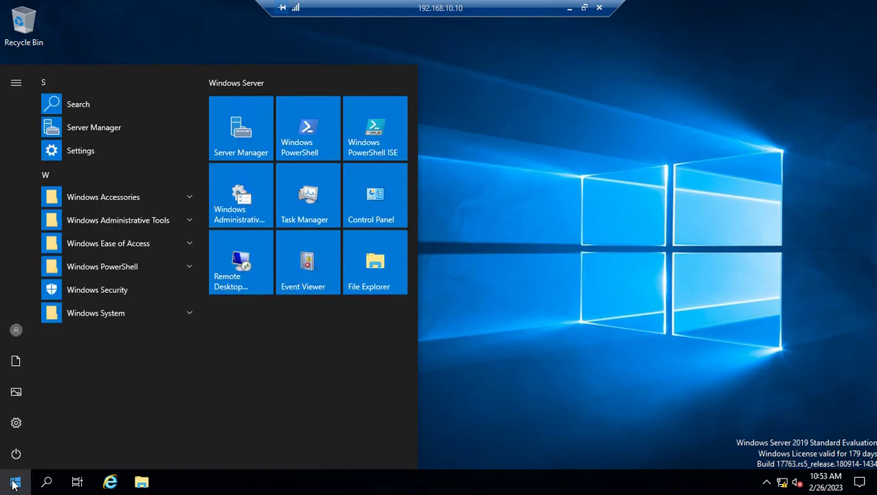
click(252, 142)
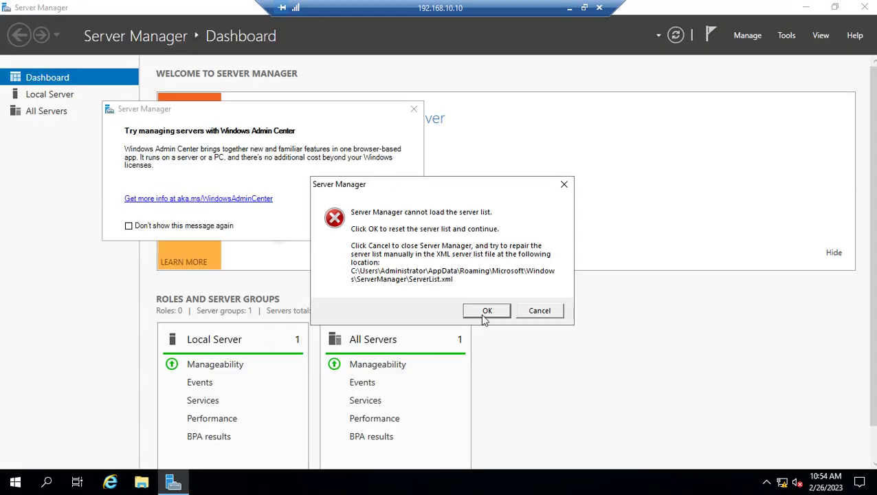
click(486, 312)
click(414, 109)
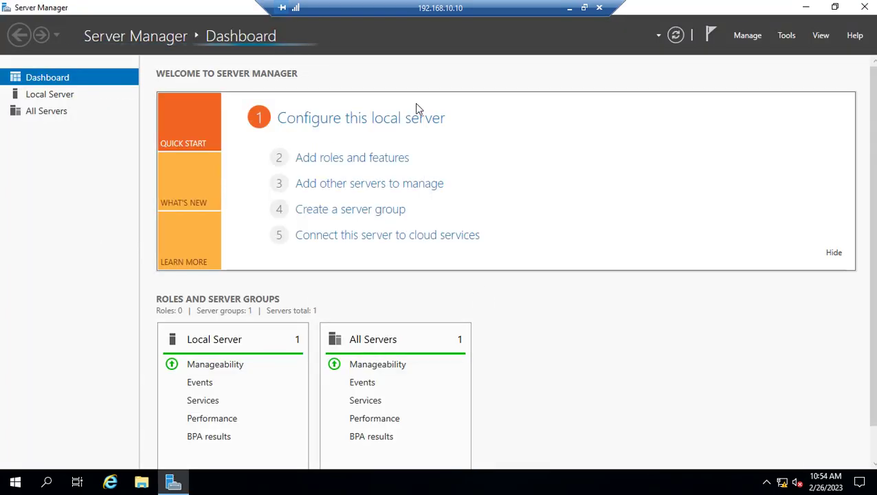
click(48, 96)
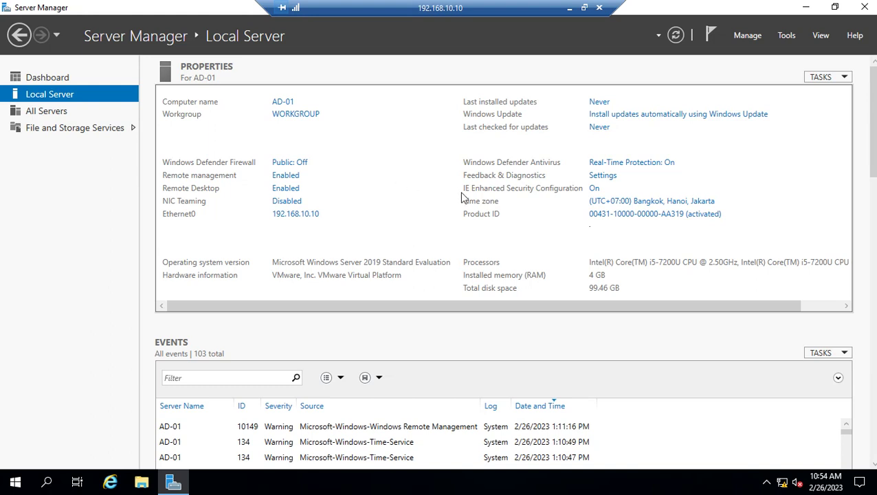
Open Server Manager's Tools menu of administrative tools
click(787, 38)
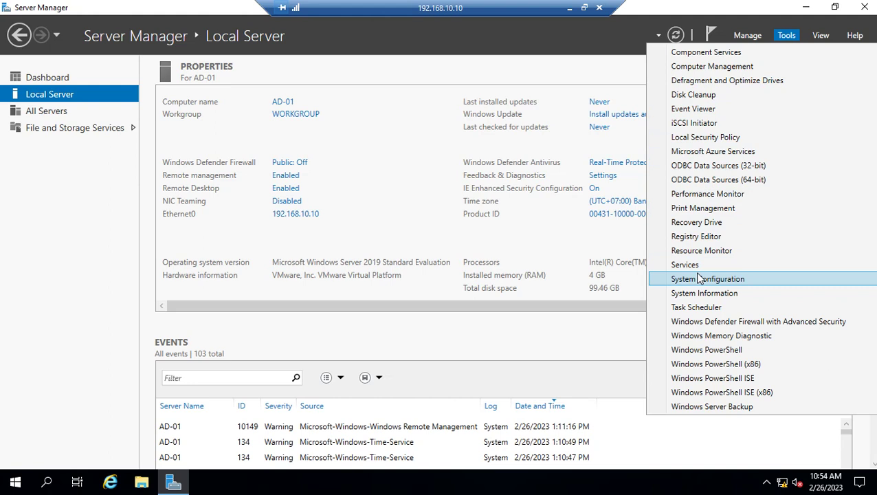
click(733, 69)
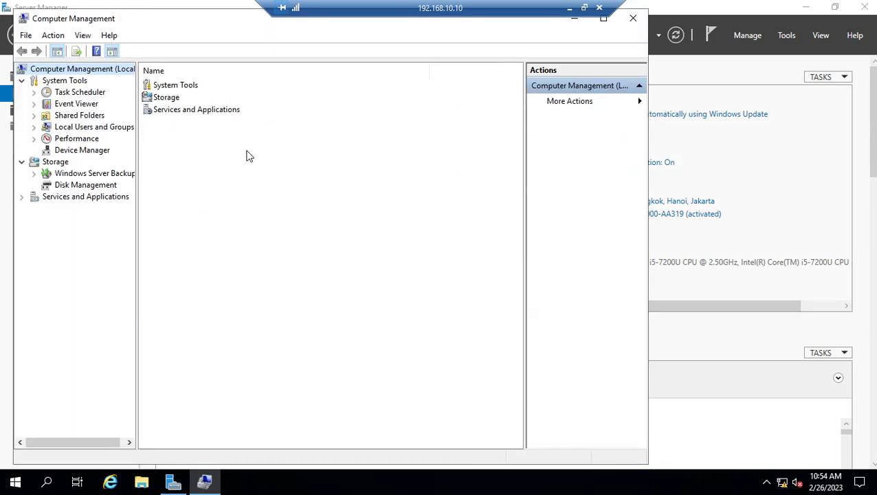
click(34, 127)
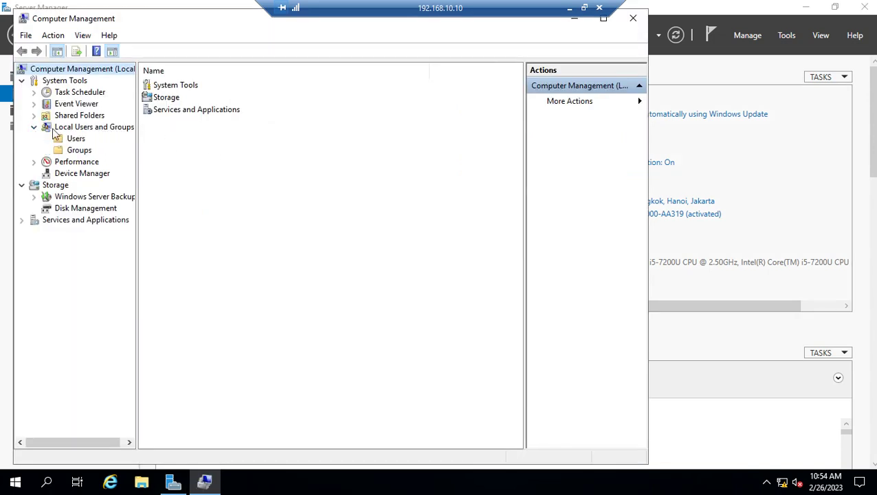
click(76, 139)
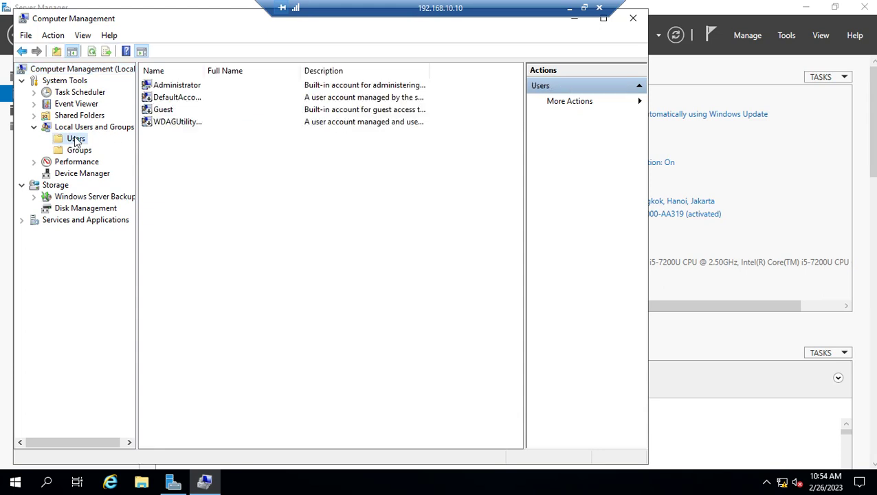
drag(204, 69, 280, 65)
click(201, 86)
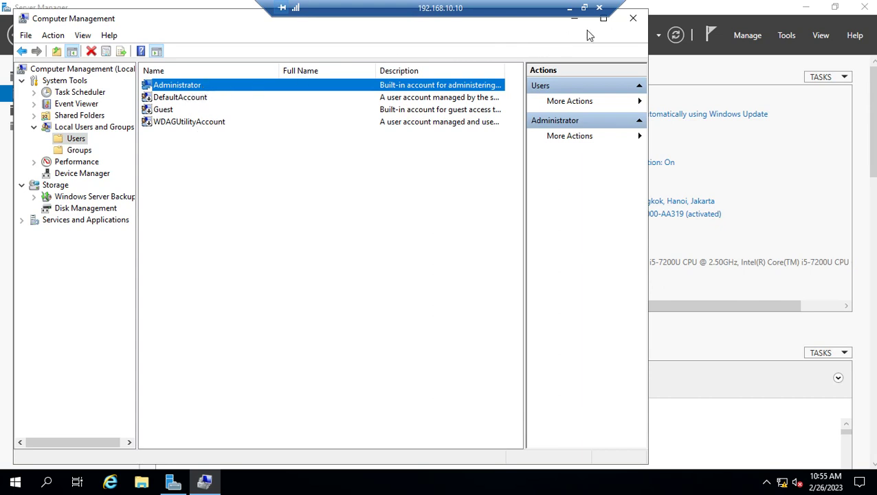
click(630, 19)
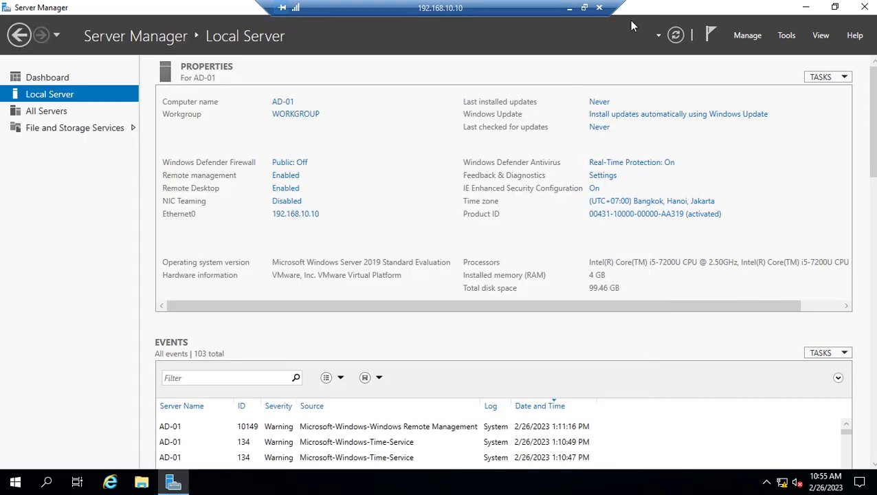
Start the Add Roles and Features Wizard with a role-based install on AD-01 and reach Server Roles
click(748, 40)
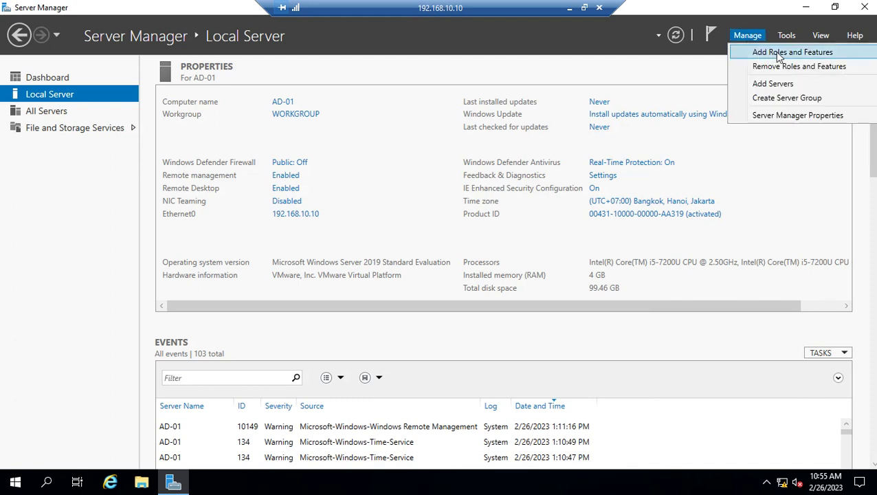
click(802, 57)
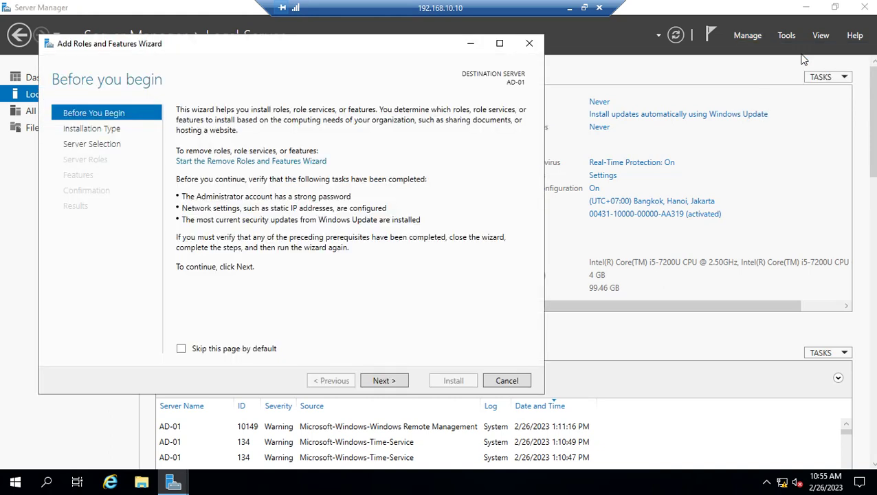
click(384, 380)
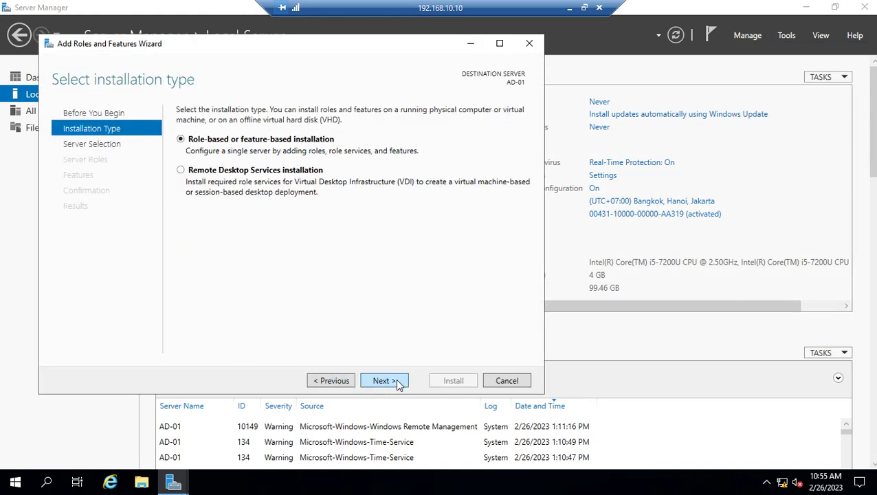
click(399, 385)
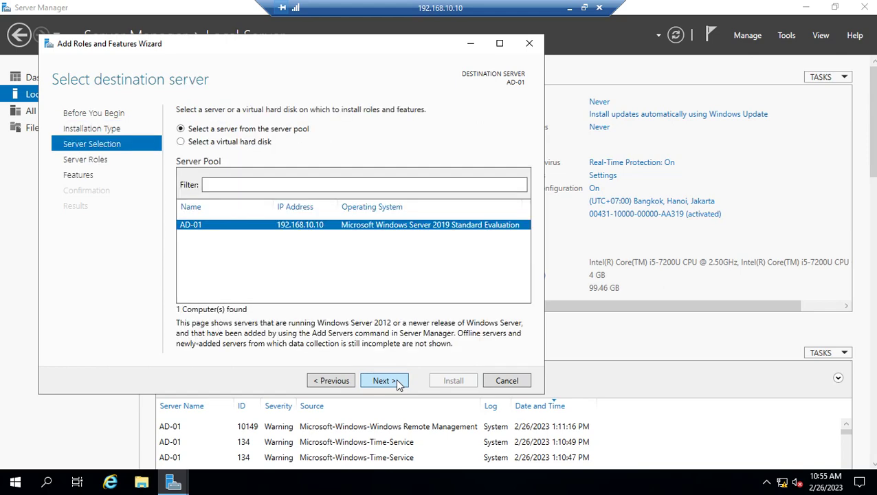
click(395, 379)
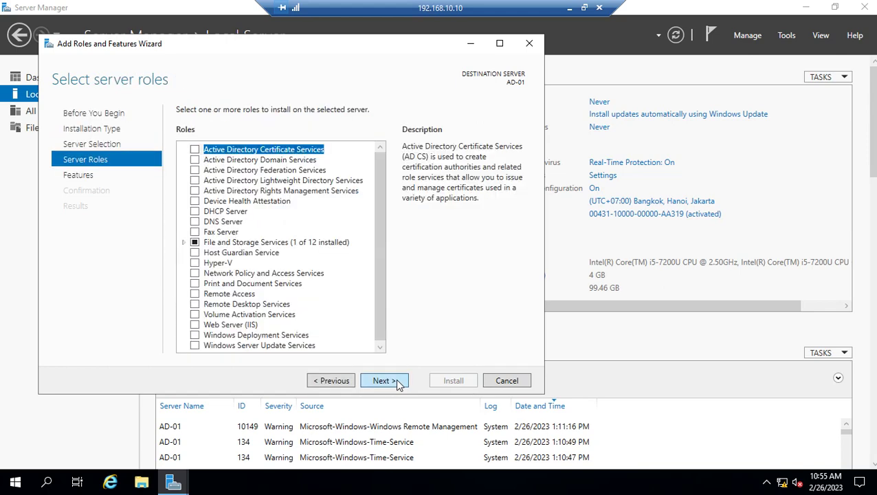
click(391, 381)
click(348, 382)
Select Active Directory Domain Services with its required management features and install it
click(196, 160)
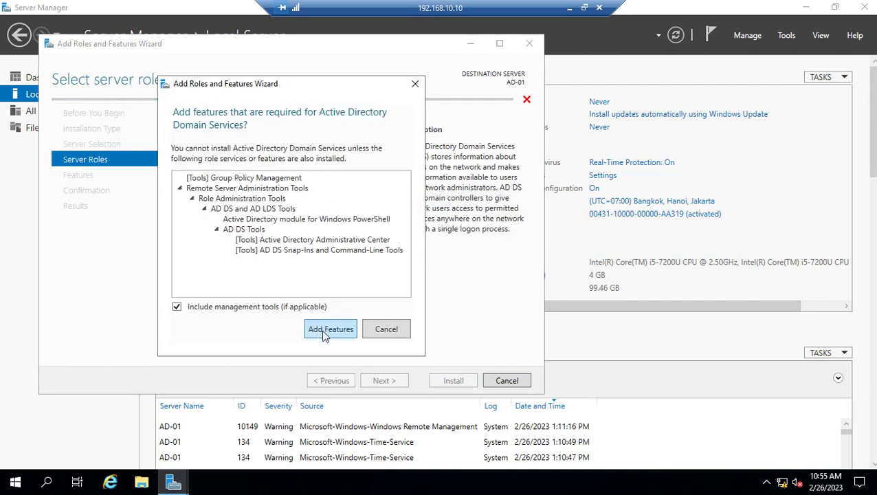
click(323, 329)
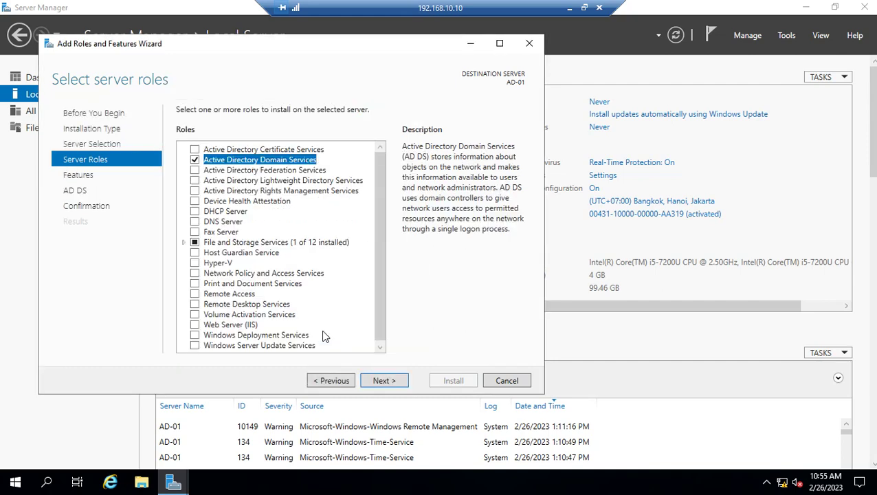
click(383, 382)
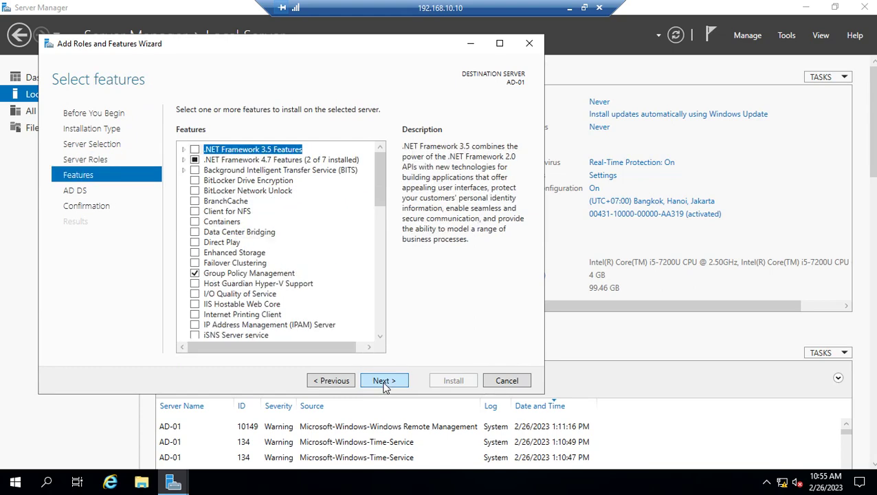
click(385, 385)
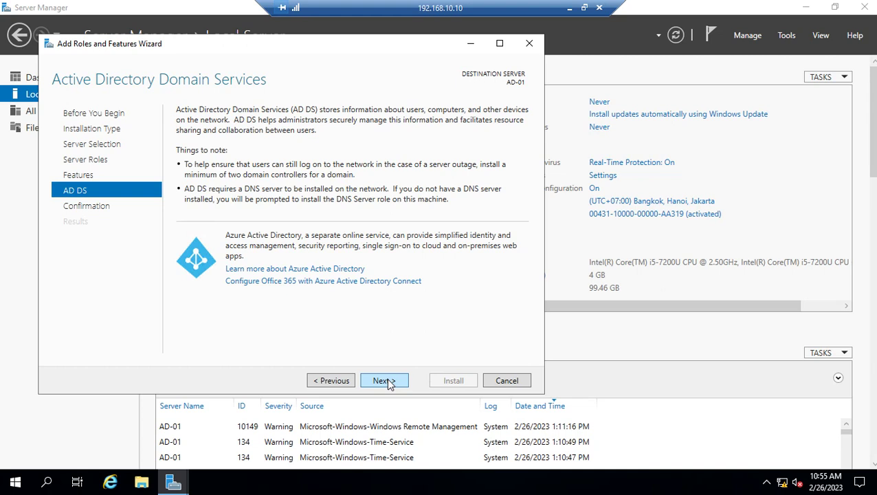
click(389, 384)
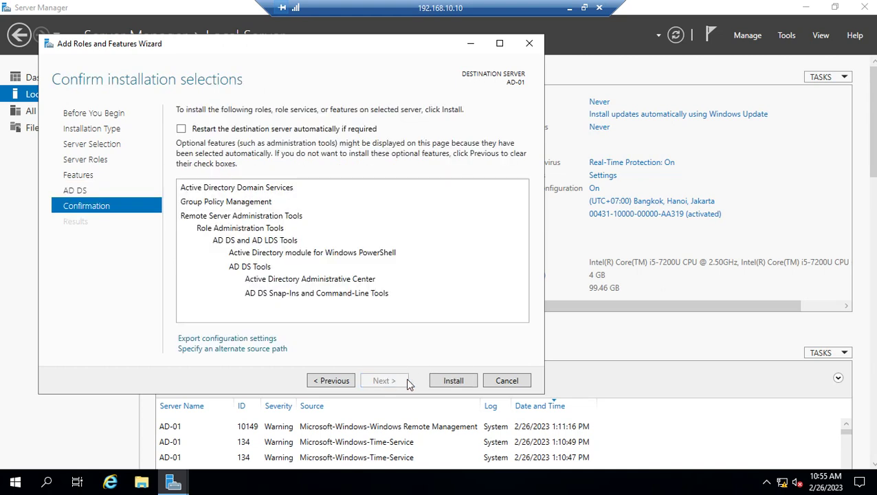
click(455, 381)
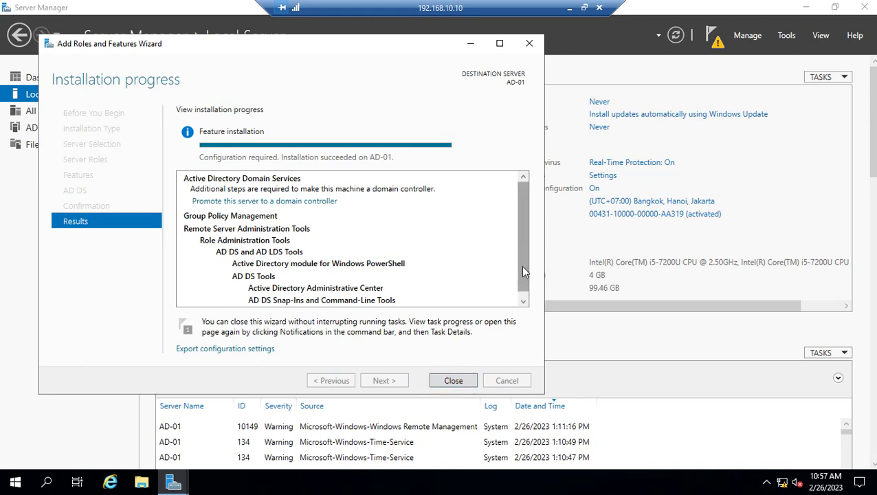
drag(521, 262, 523, 262)
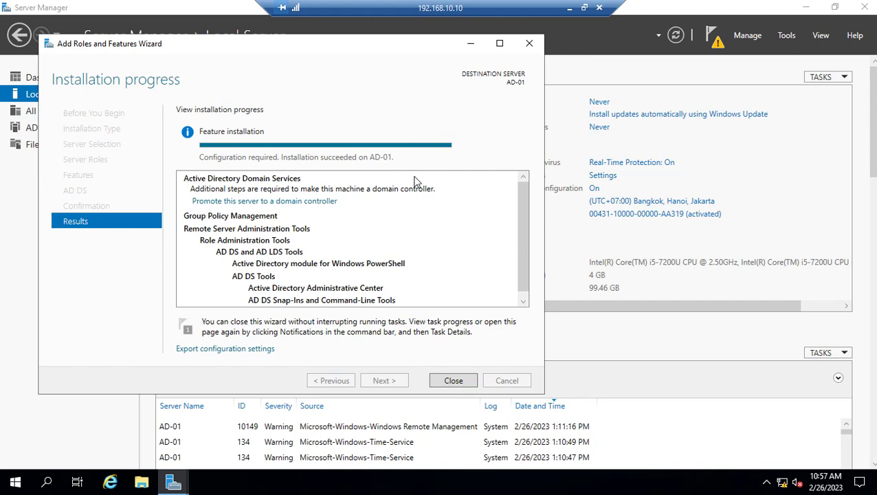
drag(520, 253, 522, 310)
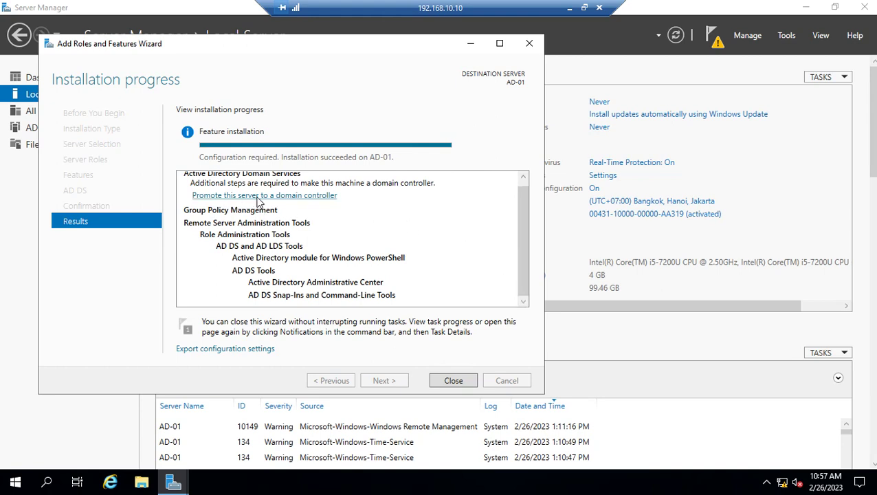
Start domain controller promotion, choose Add a new forest, and enter root domain local.com
click(284, 196)
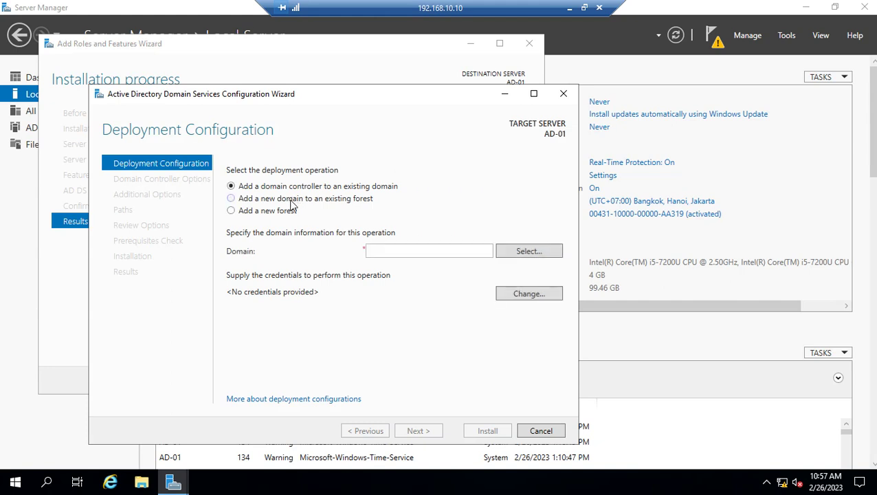
click(230, 211)
click(384, 254)
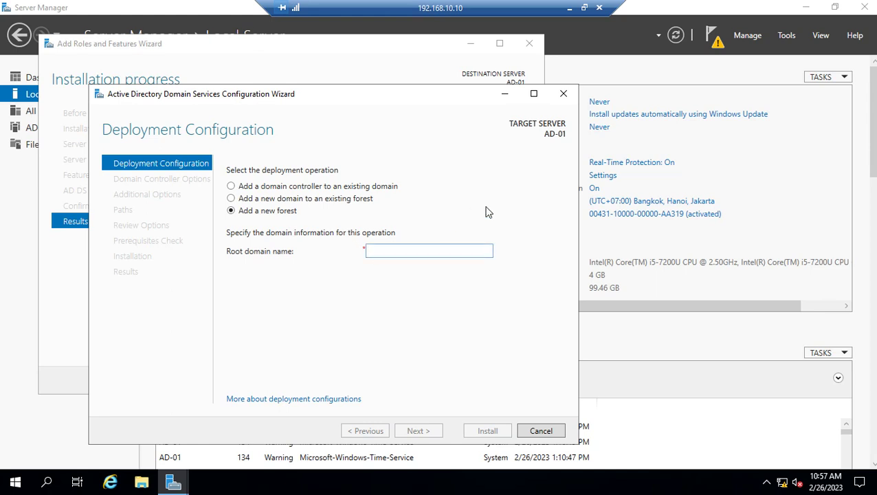
text(loc)
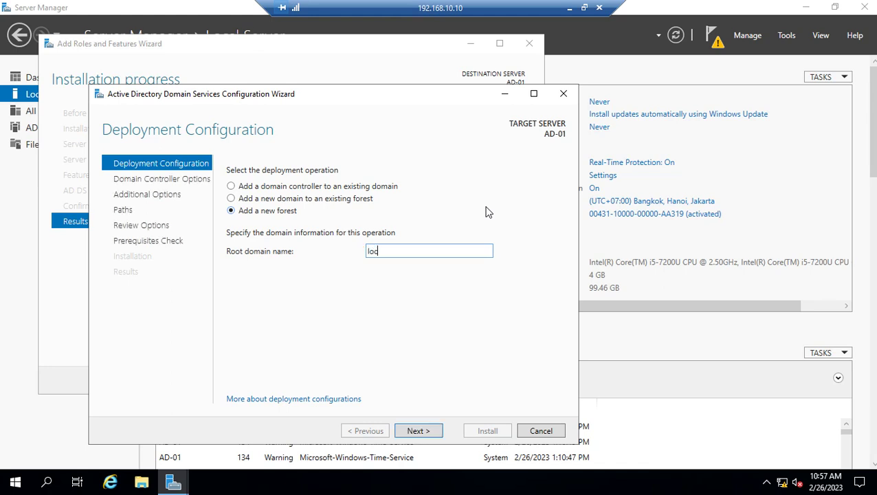
text(al.com)
Confirm the local.com forest and keep forest and domain functional levels at Windows Server 2016
click(418, 430)
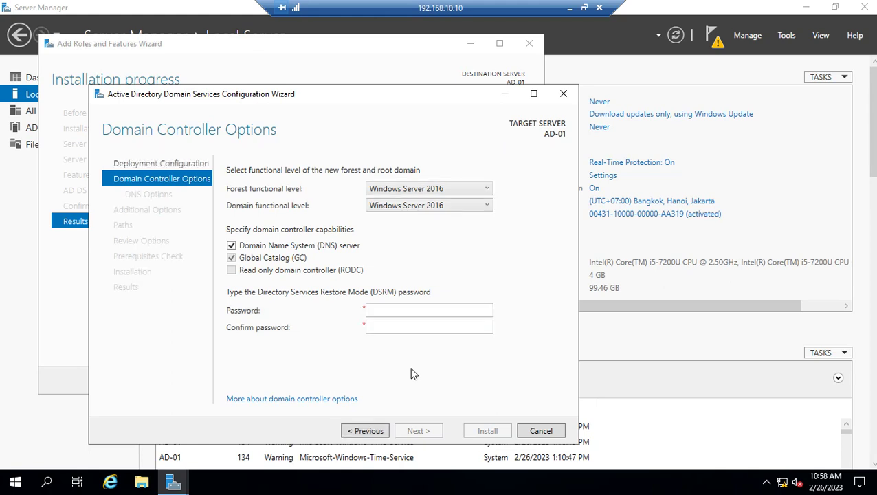
click(487, 190)
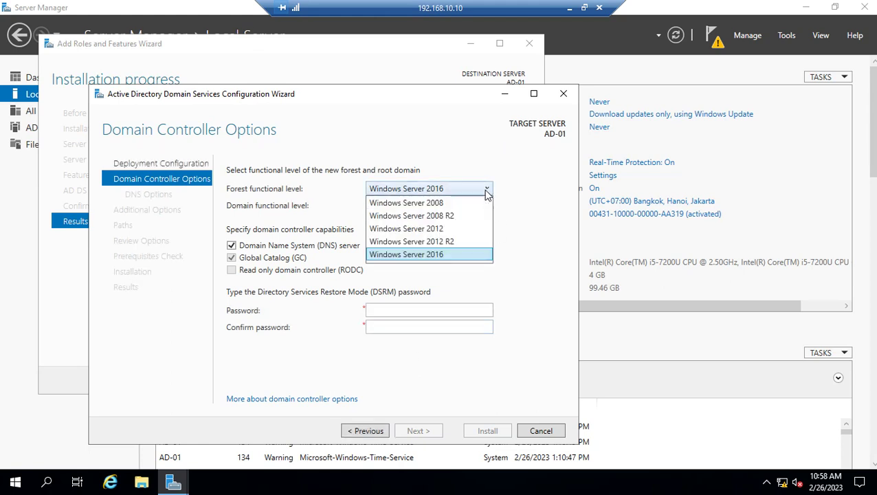
click(440, 254)
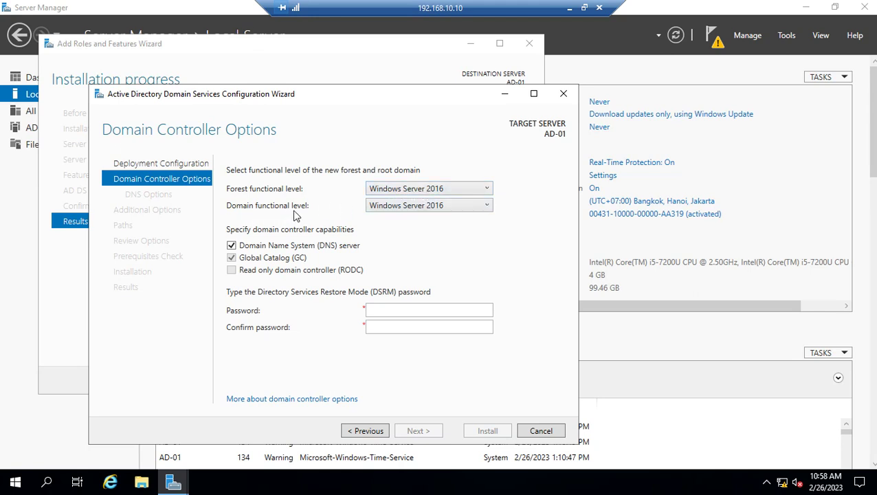
click(426, 206)
click(437, 220)
click(463, 206)
click(461, 223)
Enter and confirm the Directory Services Restore Mode password, then continue
click(374, 310)
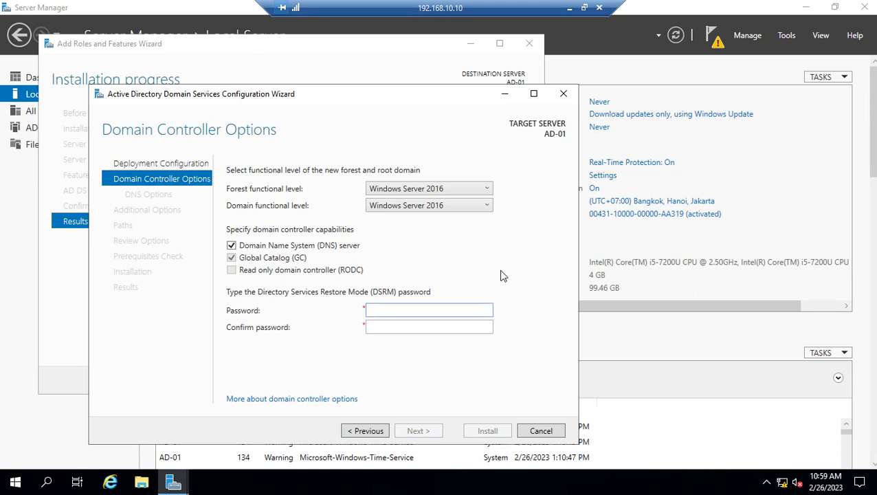
text(•••••••••)
key(Tab)
text(•••••••)
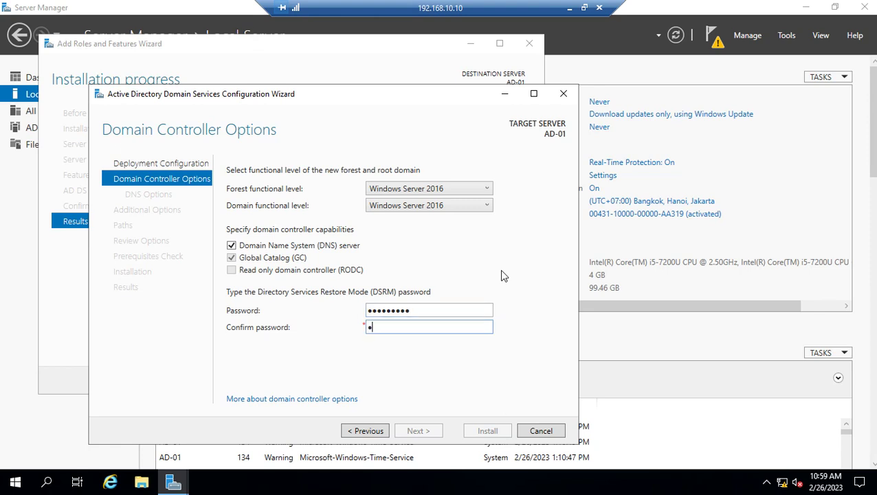
text(••)
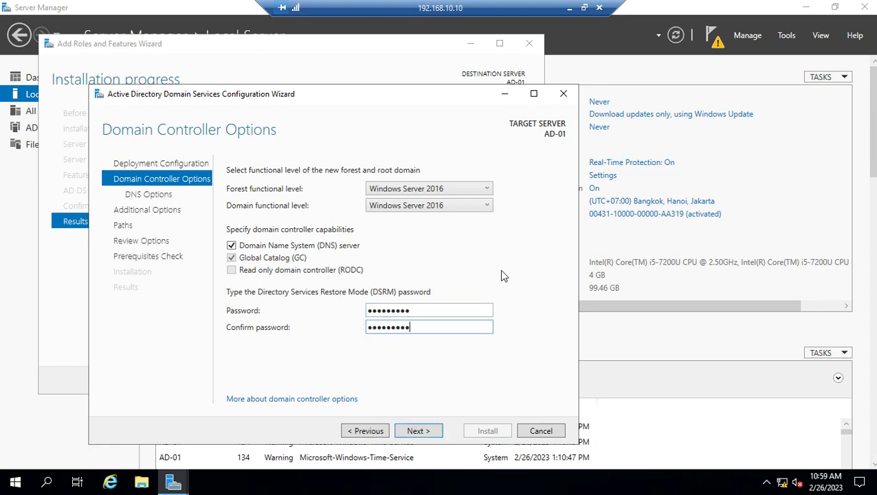
click(417, 432)
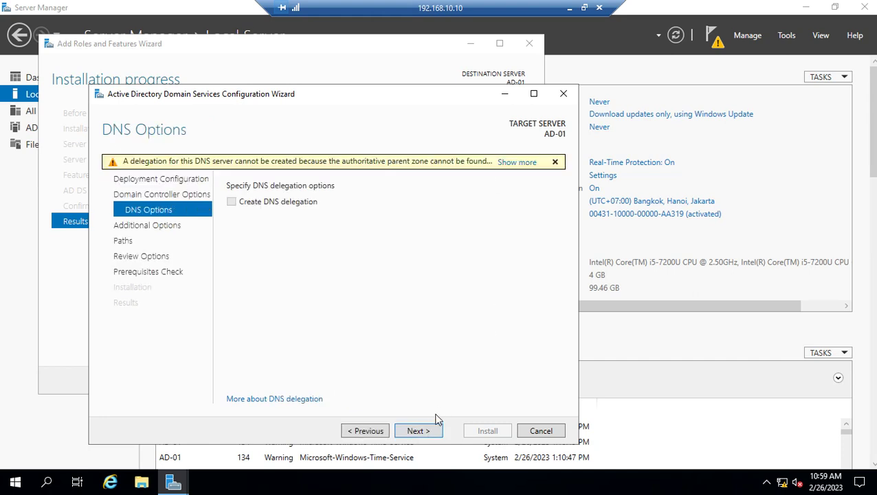
Leave Create DNS delegation unchecked and continue past DNS Options
click(418, 431)
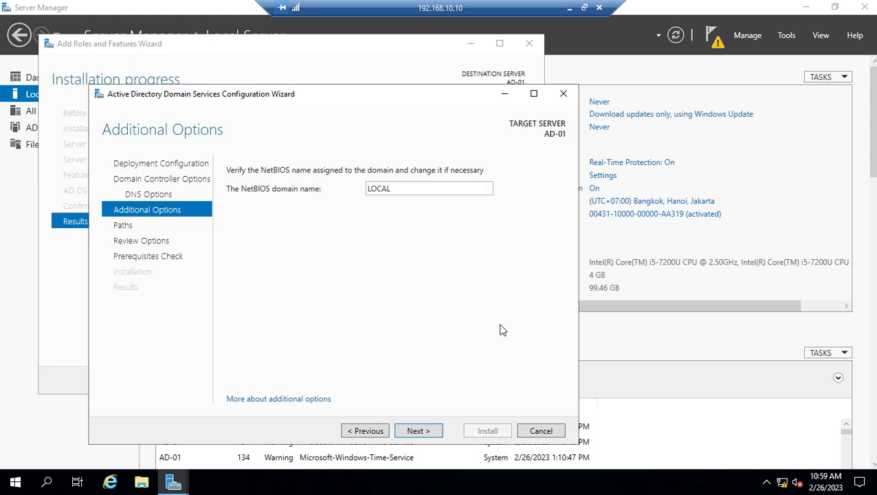
Keep the NetBIOS domain name LOCAL and continue to the Paths page
click(413, 430)
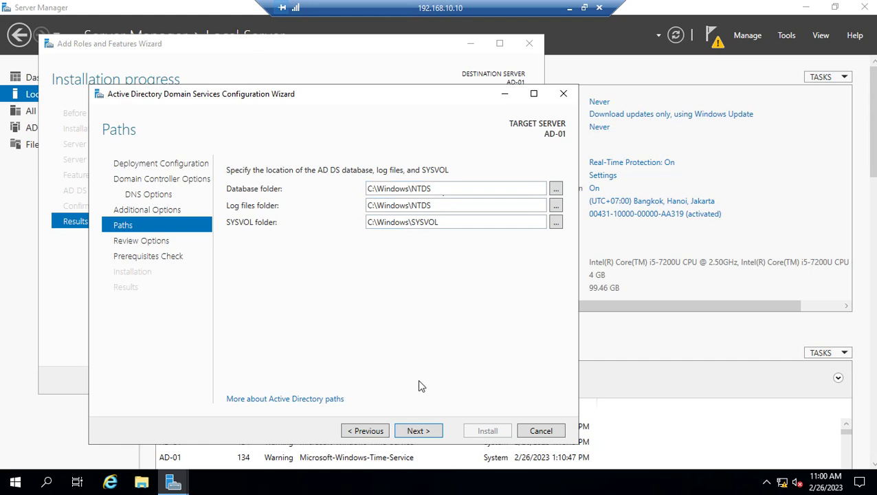
Keep default C:\Windows\NTDS and C:\Windows\SYSVOL paths, review the settings summary, and run prerequisites
click(419, 431)
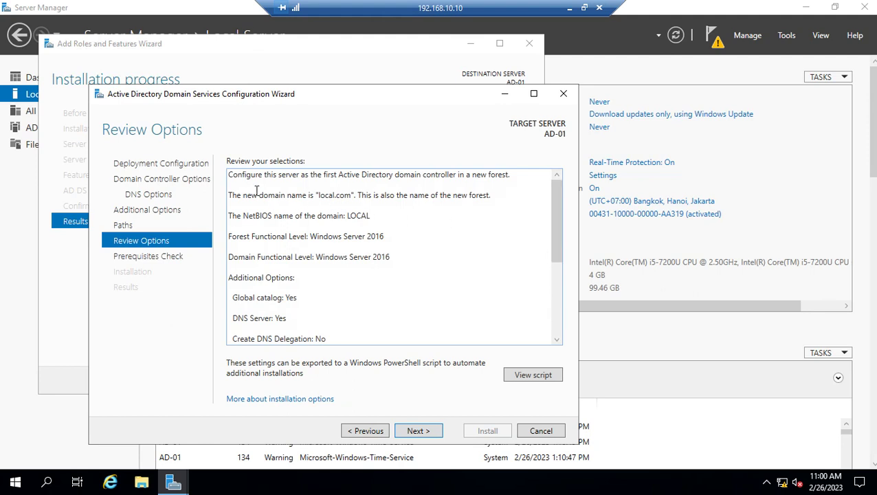
key(ctrl+a)
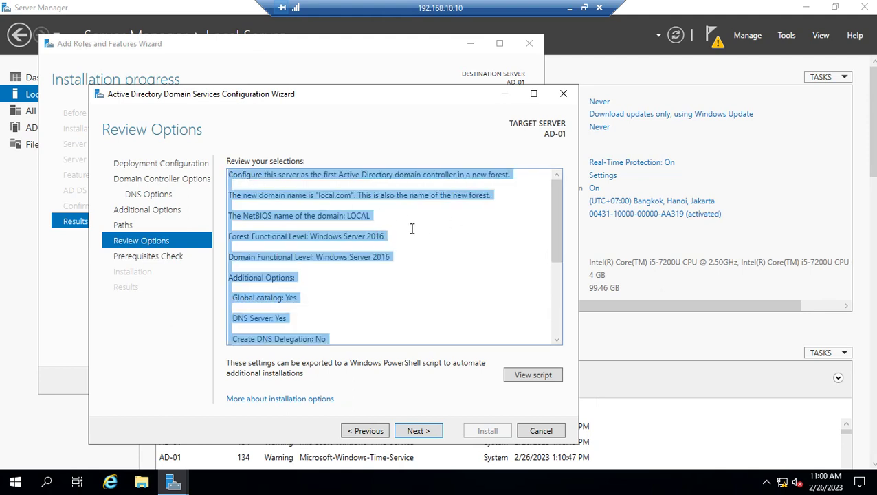
click(490, 282)
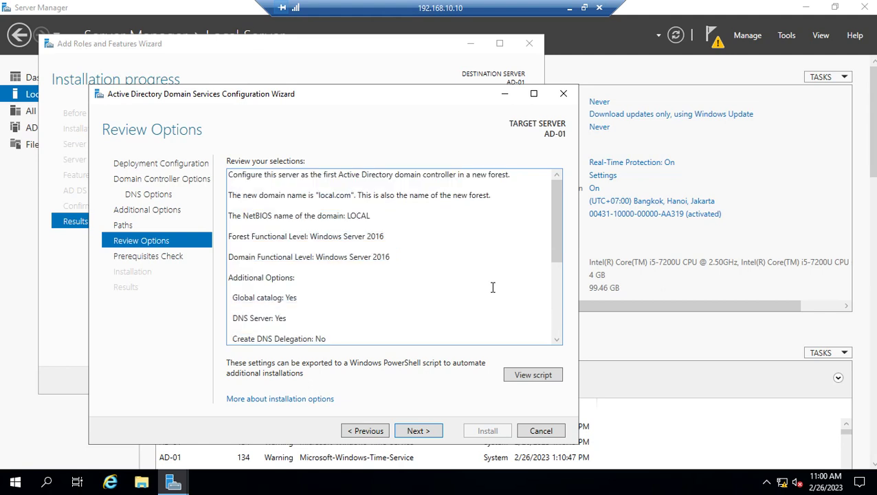
drag(558, 260, 562, 351)
scroll(389, 235, up, 5)
click(411, 433)
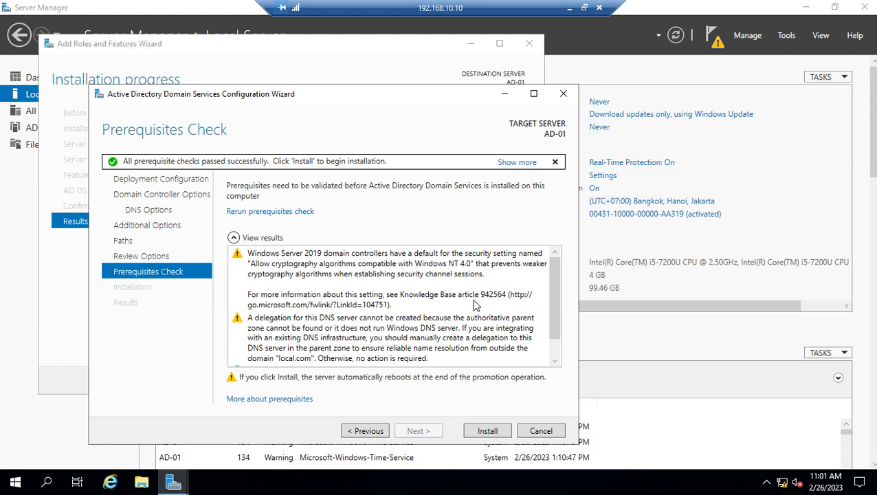
Scroll the prerequisite results to confirm all checks passed with two warnings
drag(548, 312, 554, 361)
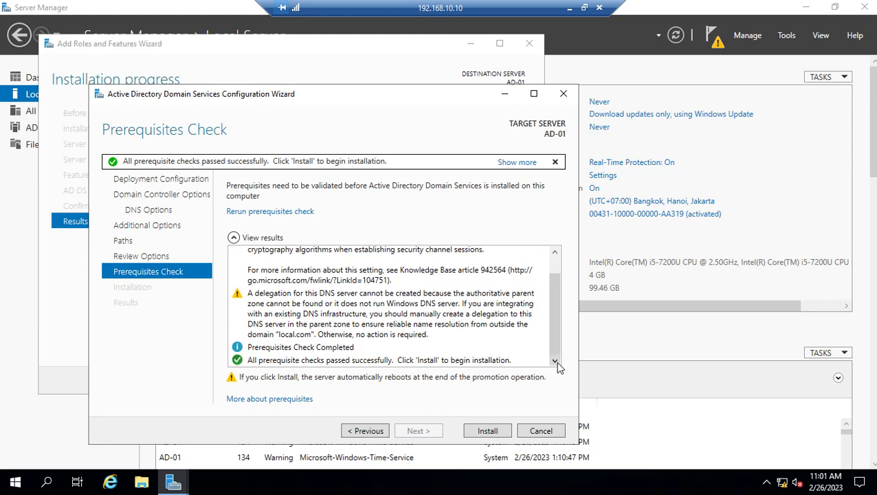
Start the AD DS installation from the Prerequisites Check page and let AD-01 reboot
click(487, 431)
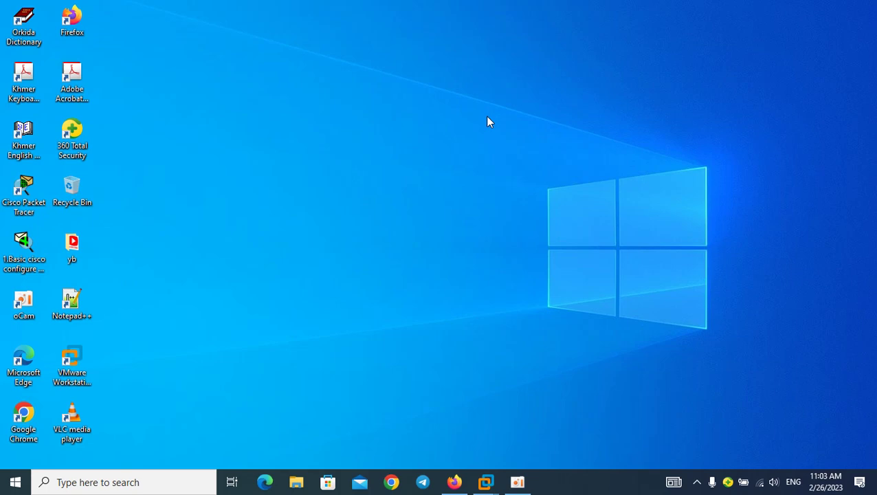
Bring the Windows Server 2019 VM to the front in VMware and show it full screen
mouse_move(486, 481)
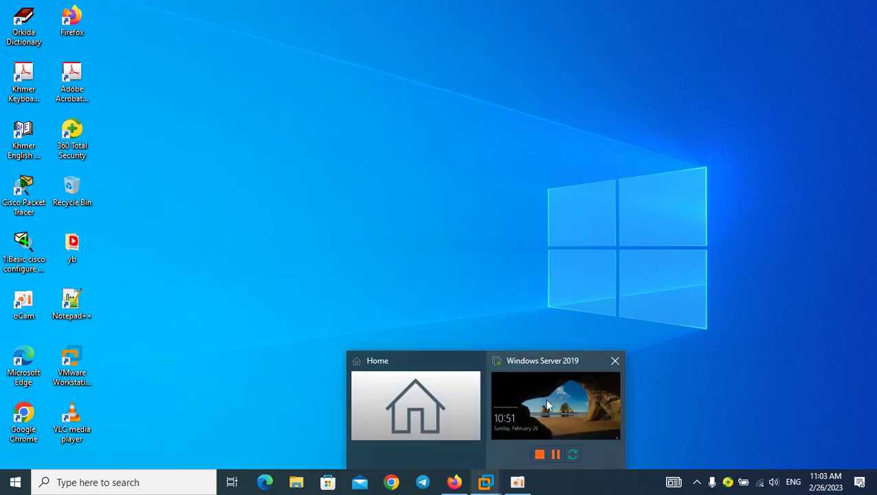
click(545, 398)
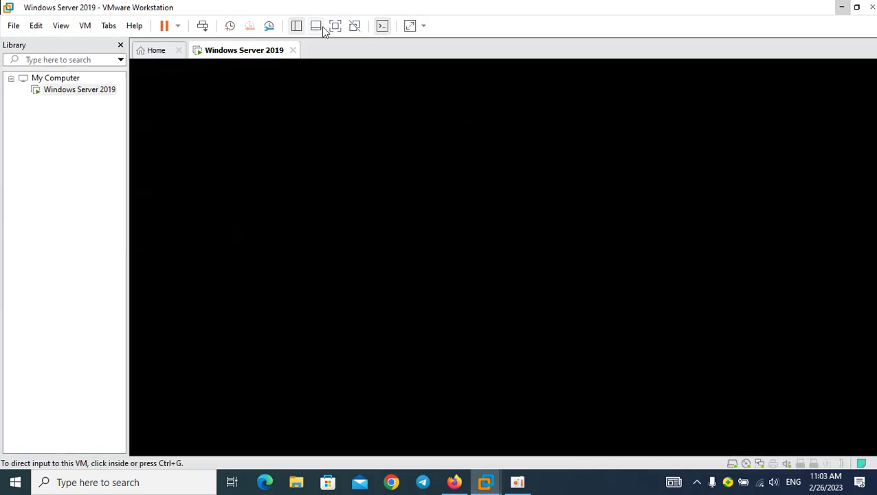
click(334, 26)
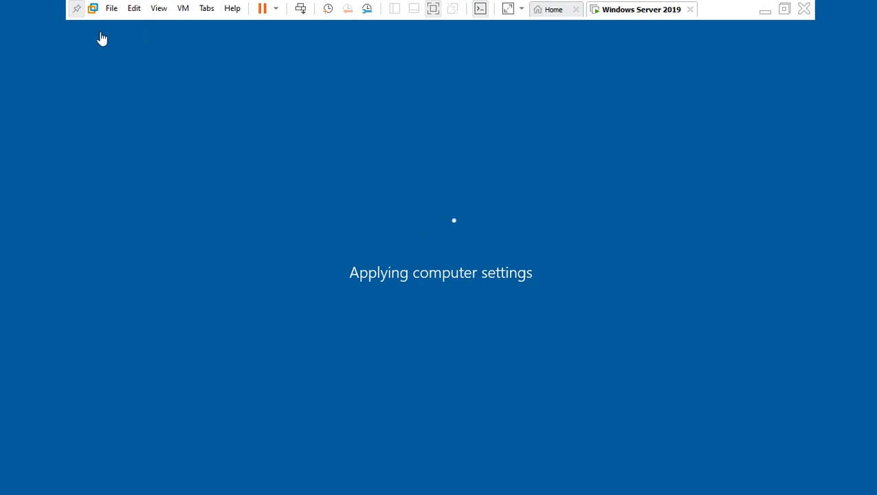
Unpin the full-screen command bar and wait for the VM to reach its lock screen
click(76, 8)
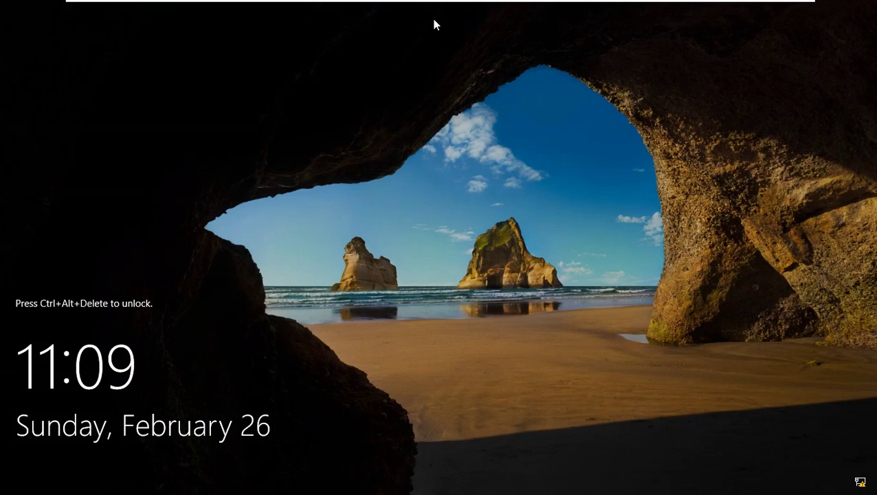
Send Ctrl+Alt+Delete to the VM and sign in with the LOCAL\Administrator password
mouse_move(474, 5)
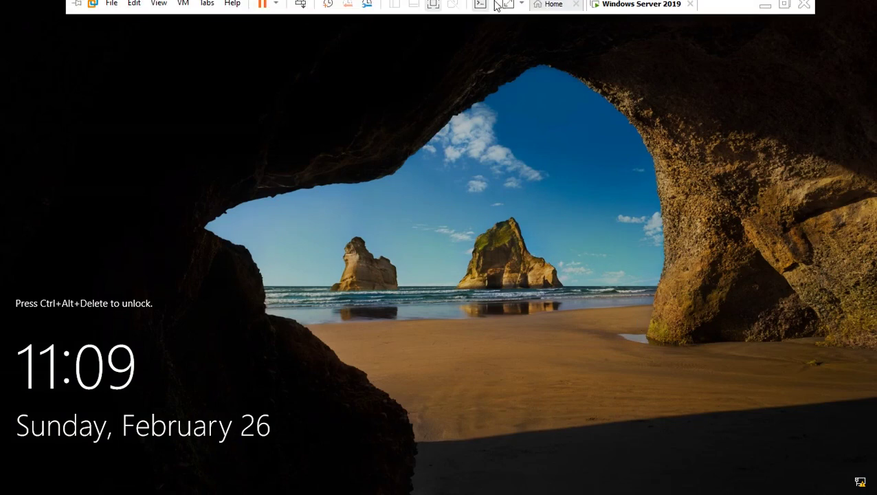
right_click(639, 16)
click(684, 89)
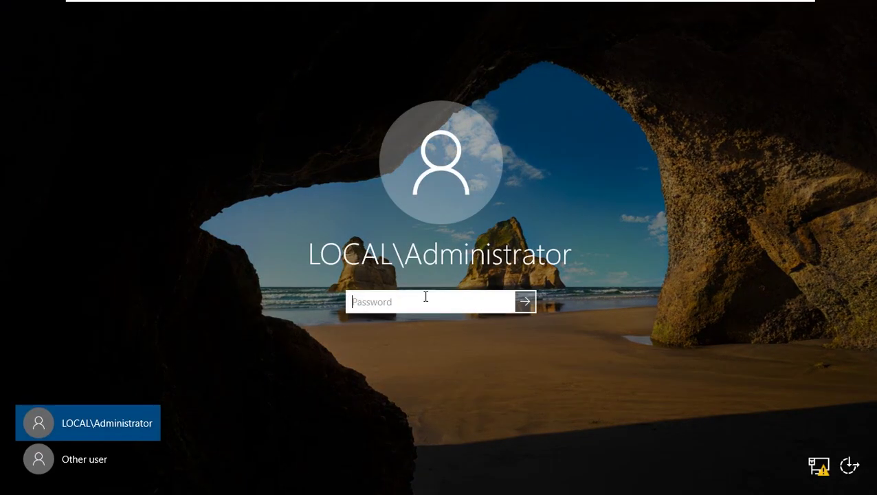
text(Pa$$w0rd!)
key(Return)
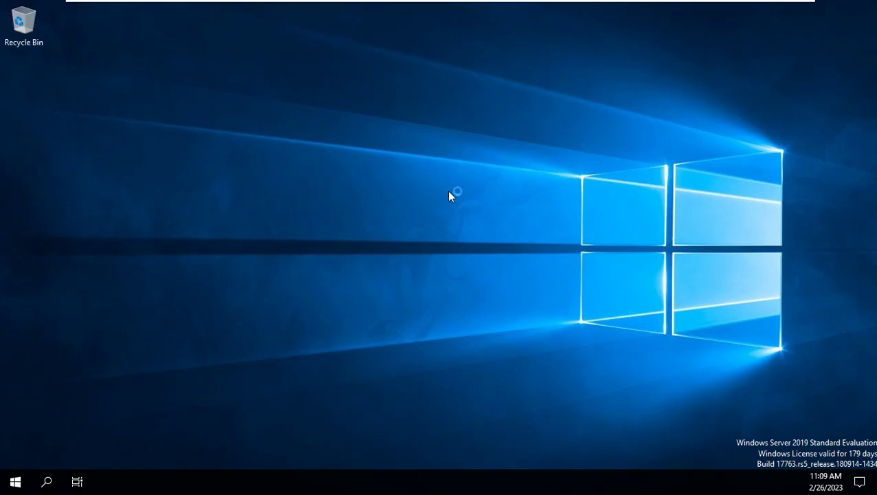
Refresh the desktop twice and dismiss the Windows Admin Center popup
right_click(448, 188)
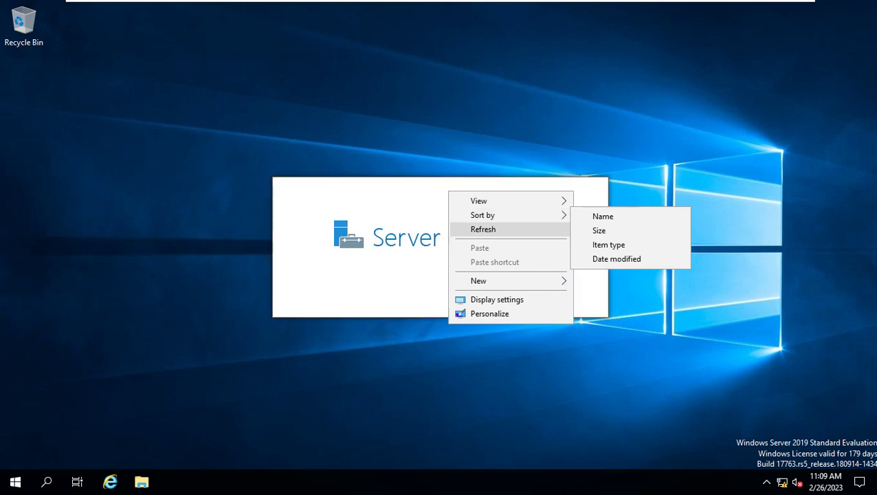
click(473, 229)
right_click(696, 168)
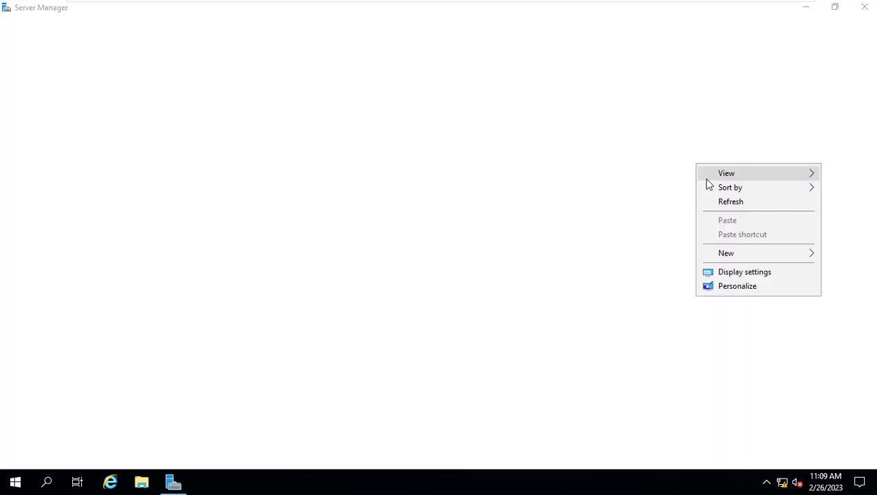
click(721, 202)
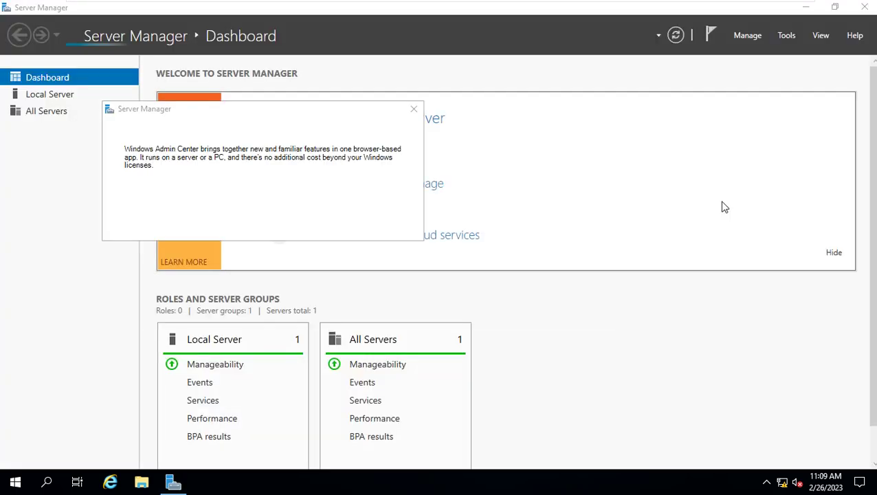
click(413, 109)
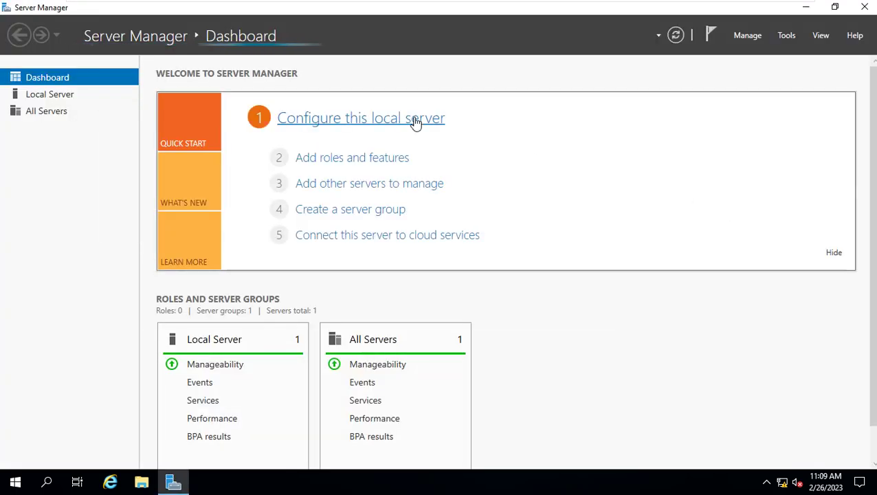
Open the Ethernet page in Network & Internet settings
click(782, 481)
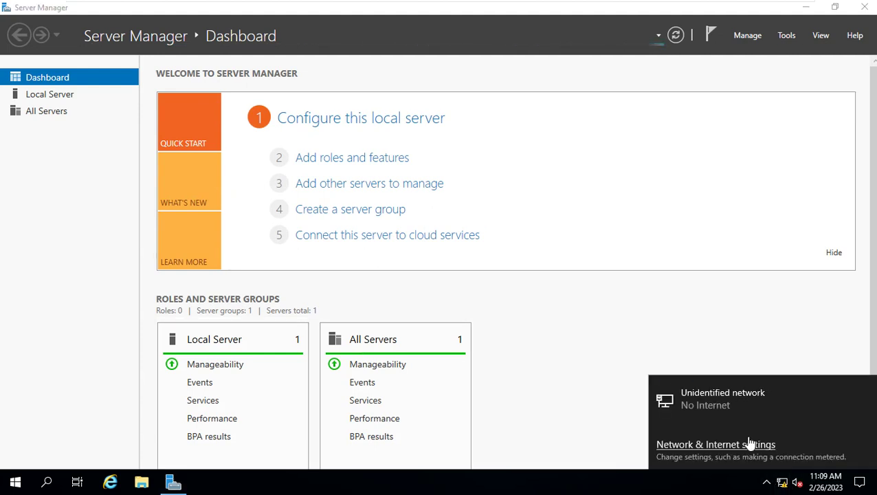
click(748, 446)
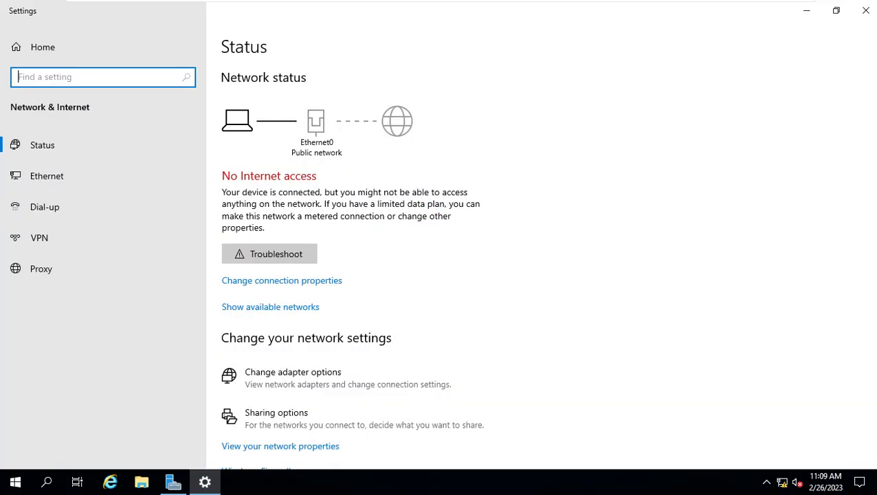
click(50, 184)
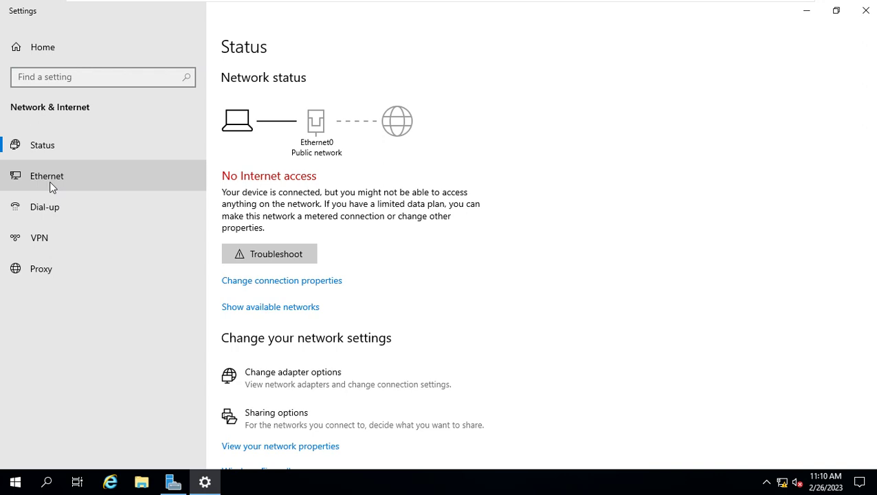
click(85, 177)
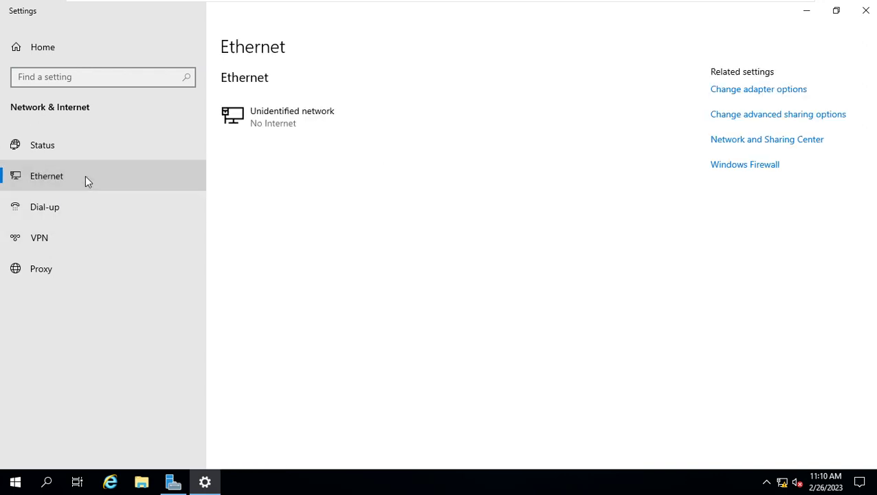
Try Change adapter options twice, dismissing the access-denied error in between
click(736, 100)
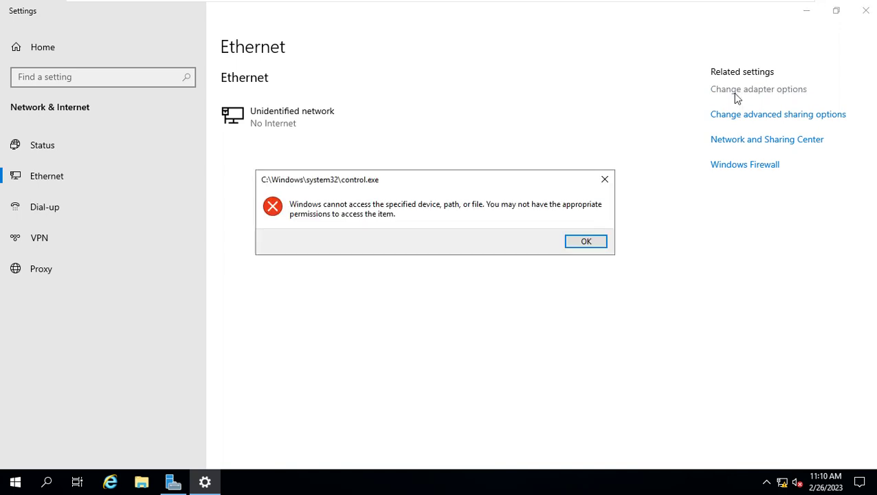
click(603, 178)
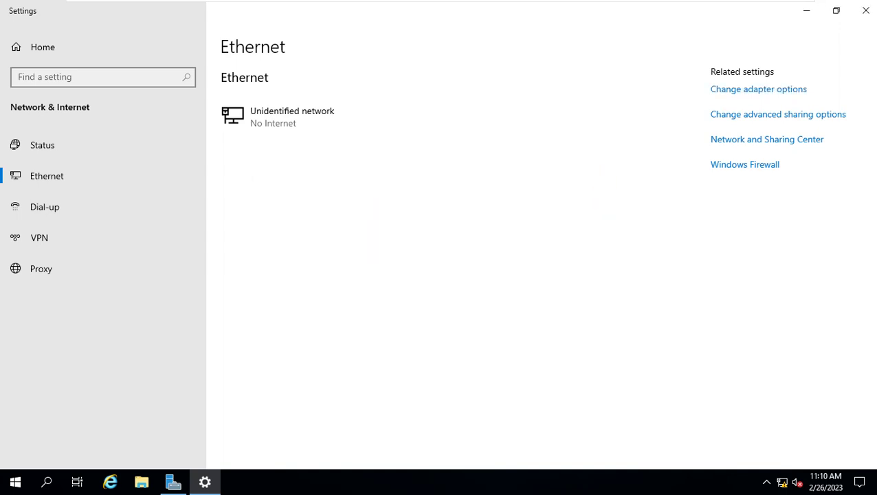
click(732, 94)
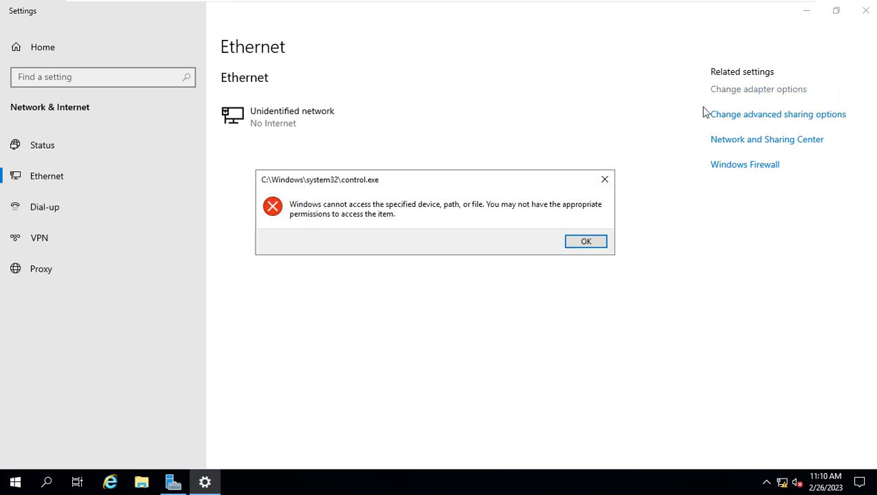
Dismiss the control.exe error and view AD-01's Local Server page in Server Manager
click(586, 240)
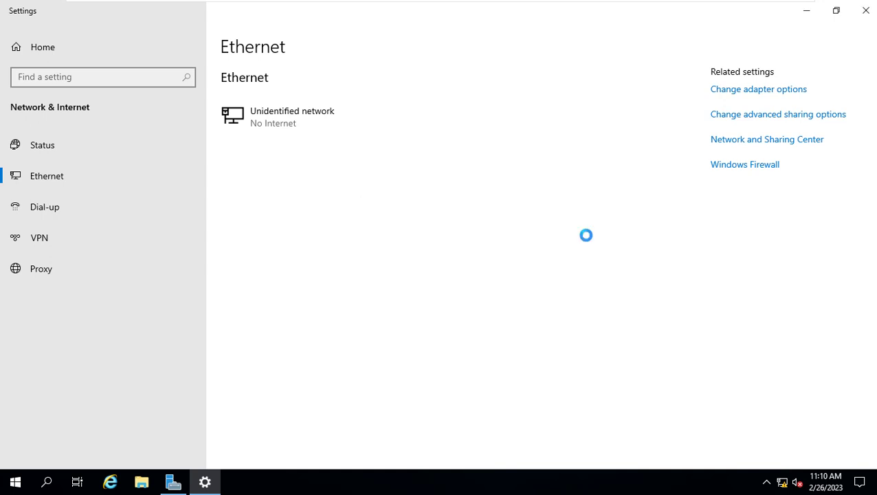
click(173, 484)
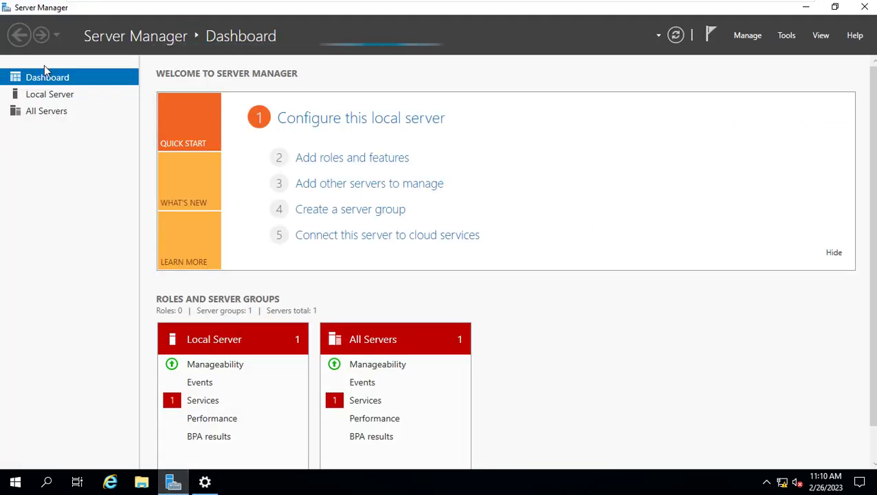
click(46, 95)
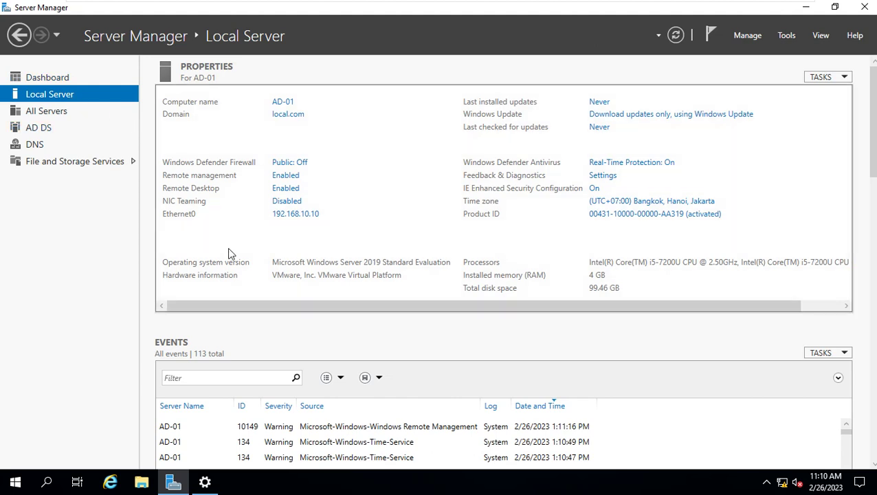
Open the IPv4 properties of the Ethernet0 adapter
click(306, 217)
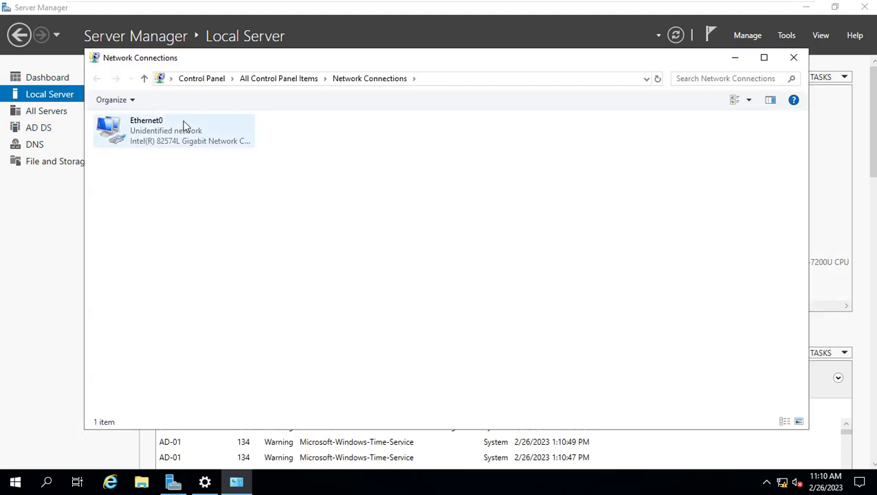
click(184, 126)
double_click(184, 126)
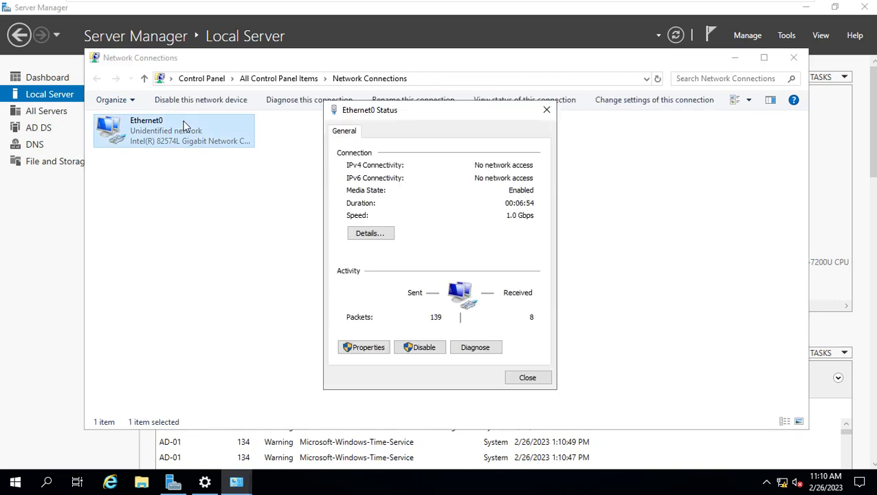
click(364, 347)
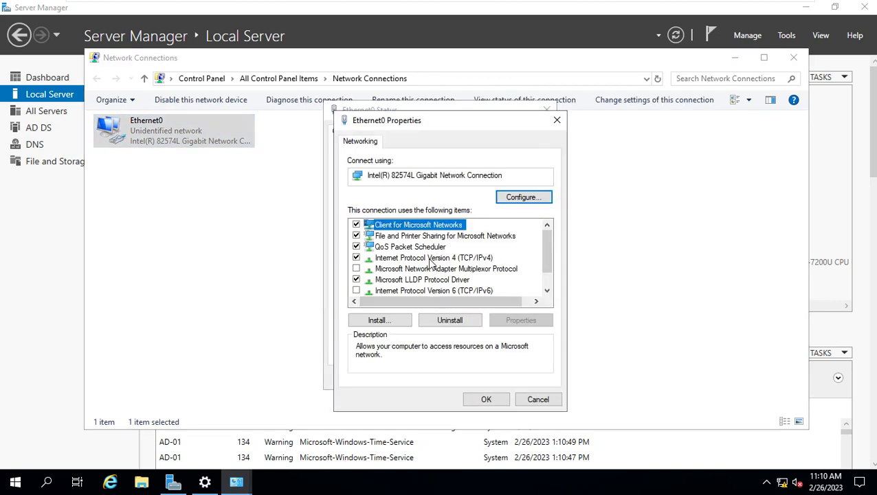
double_click(431, 263)
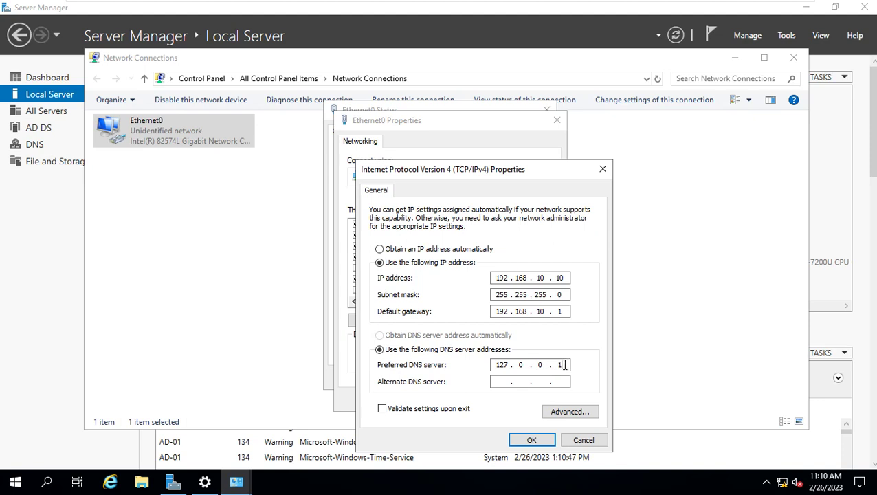
Change the preferred DNS server from 127.0.0.1 to 192.168.10.10, save, and close the adapter windows
key(BackSpace)
key(BackSpace)
key(BackSpace)
key(BackSpace)
key(BackSpace)
key(BackSpace)
text(192 . 168)
click(531, 440)
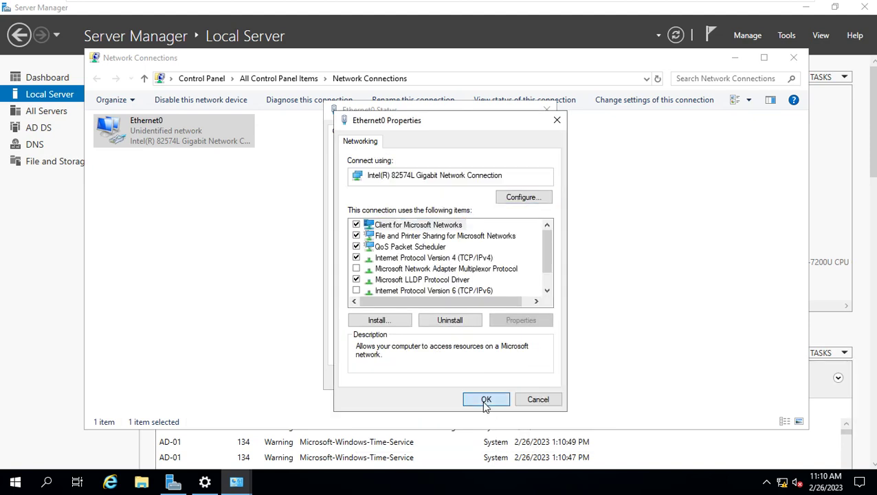
click(485, 401)
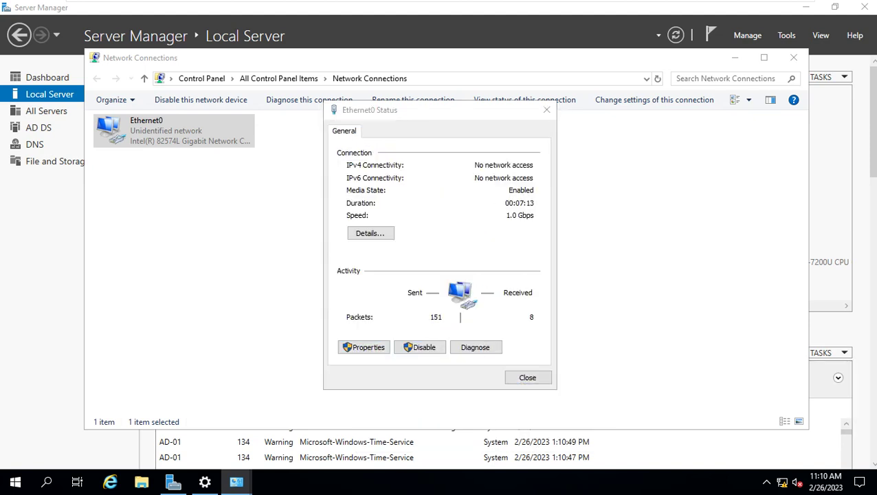
click(364, 347)
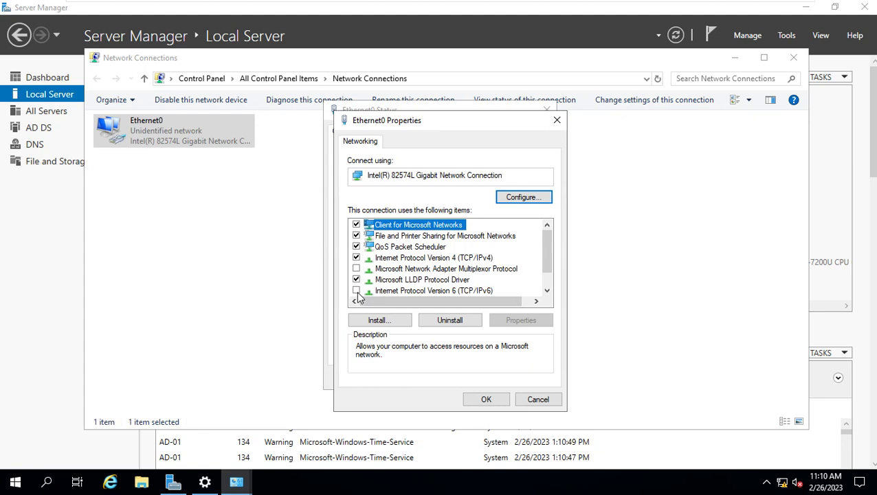
click(485, 399)
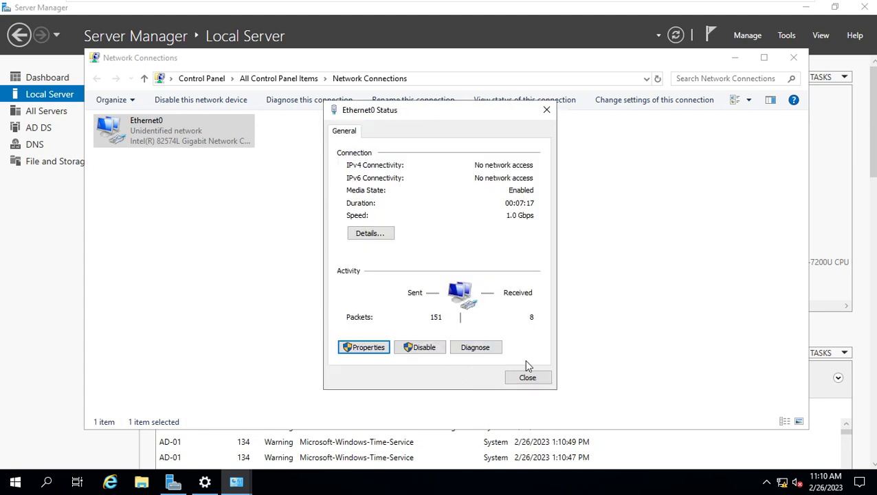
click(530, 378)
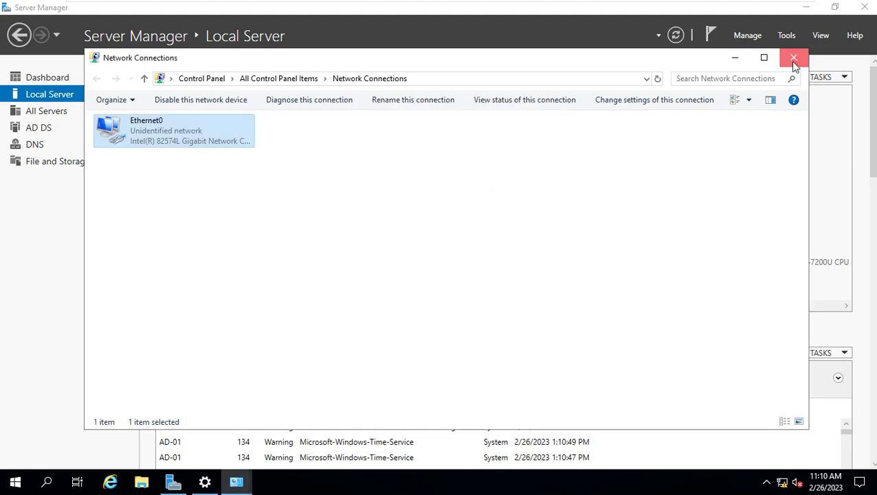
click(794, 59)
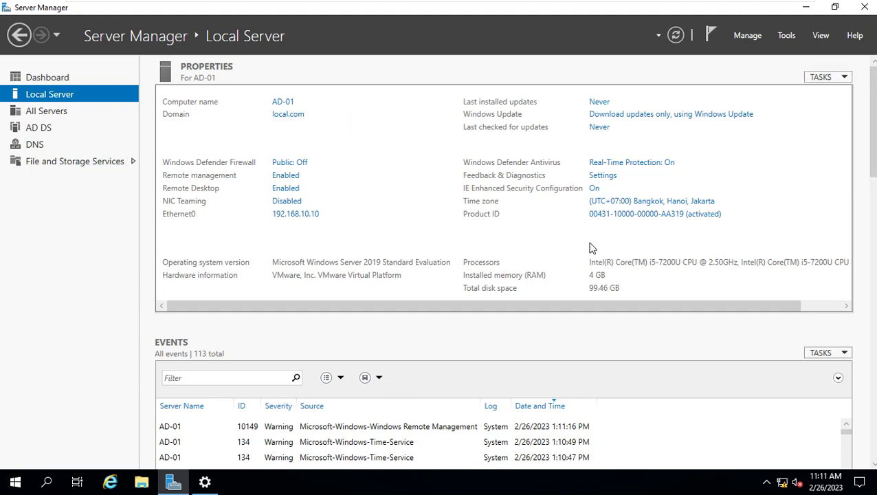
Launch Command Prompt from Windows search with cmd
click(47, 482)
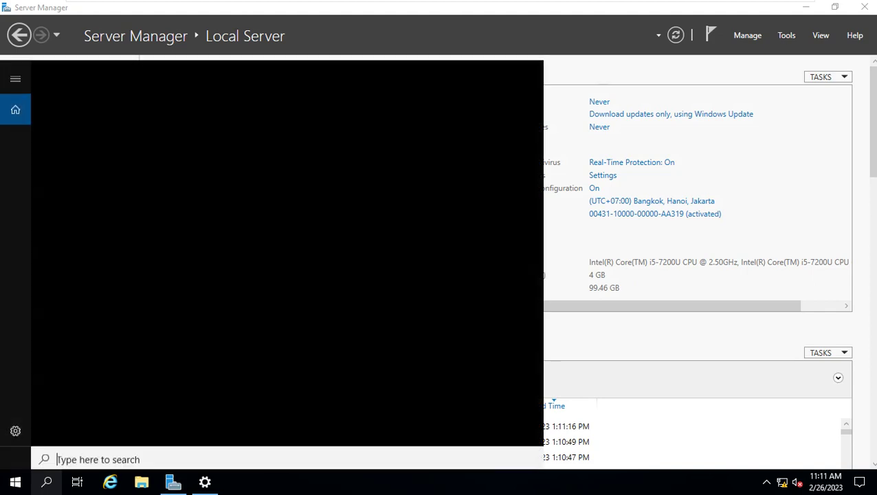
text(cmd)
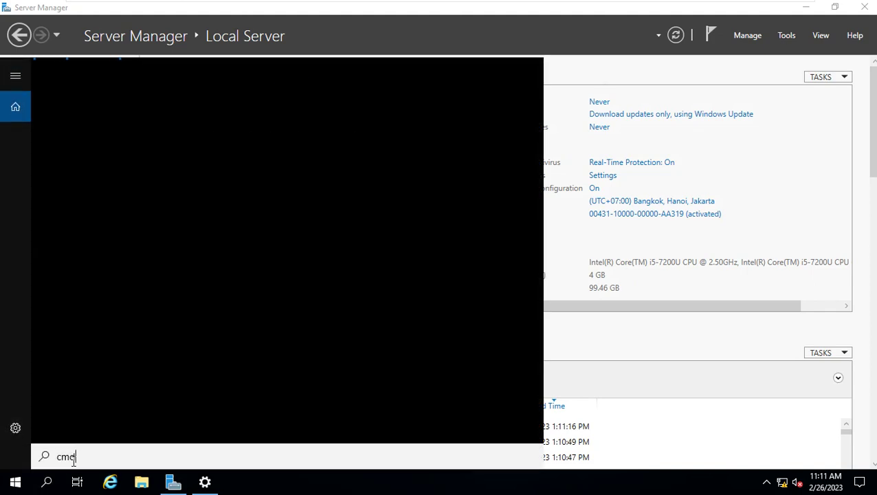
key(Return)
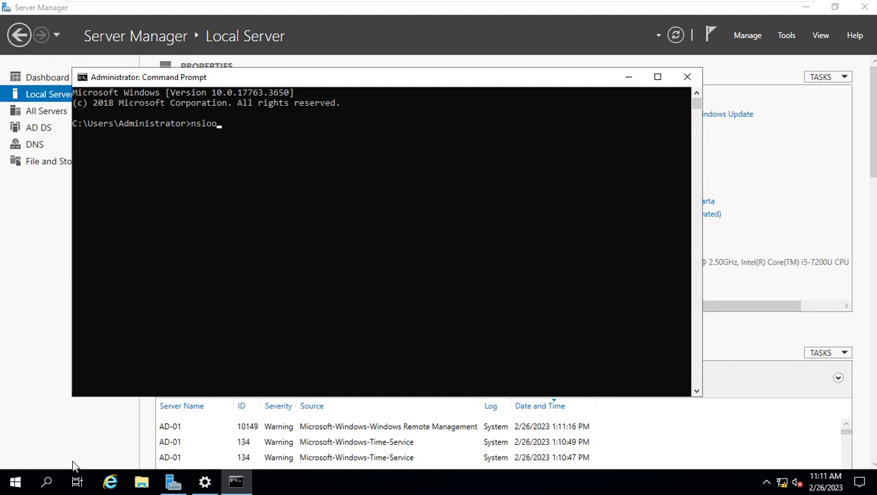
Run nslookup, highlight the UnKnown server at 192.168.10.10, then minimize the console
text(nslookup)
key(Return)
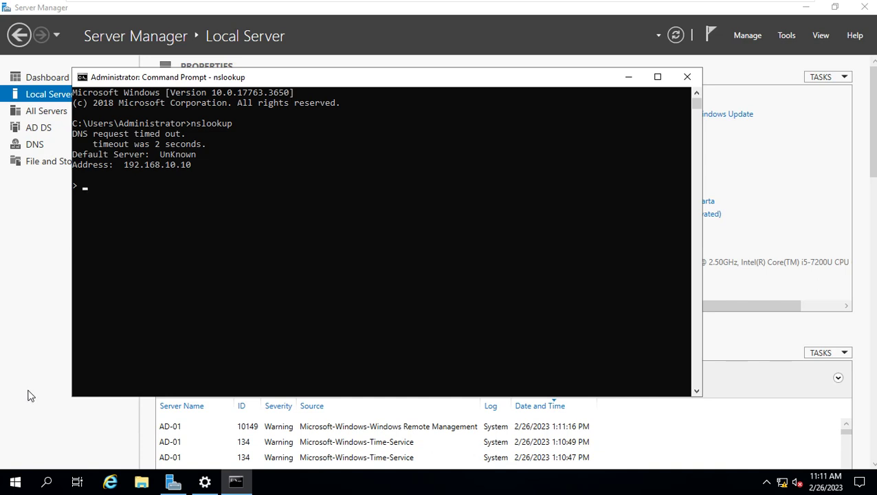
drag(125, 165, 199, 167)
drag(135, 155, 104, 155)
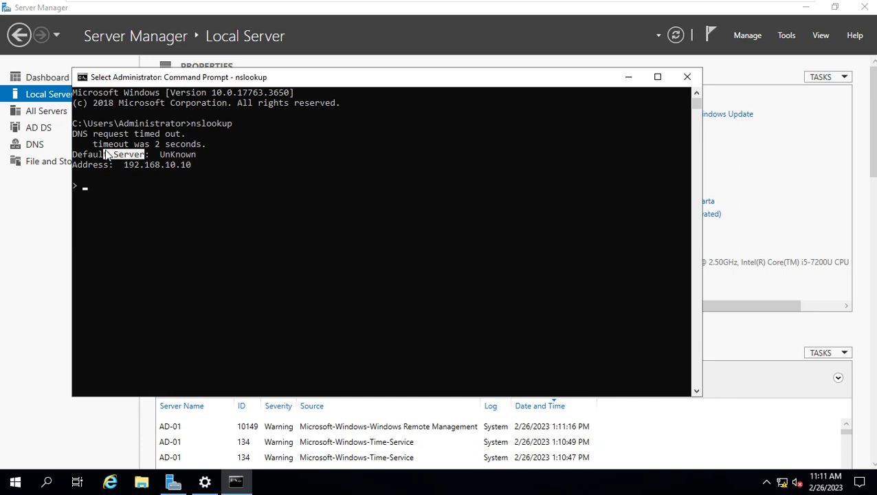
click(631, 77)
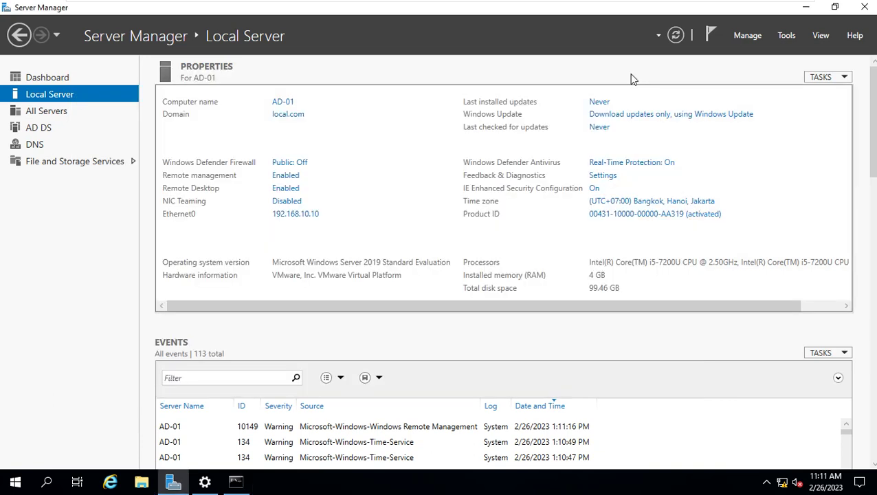
Launch DNS Manager from Tools, maximize it, and expand AD-01 to view its empty Reverse Lookup Zones
click(787, 36)
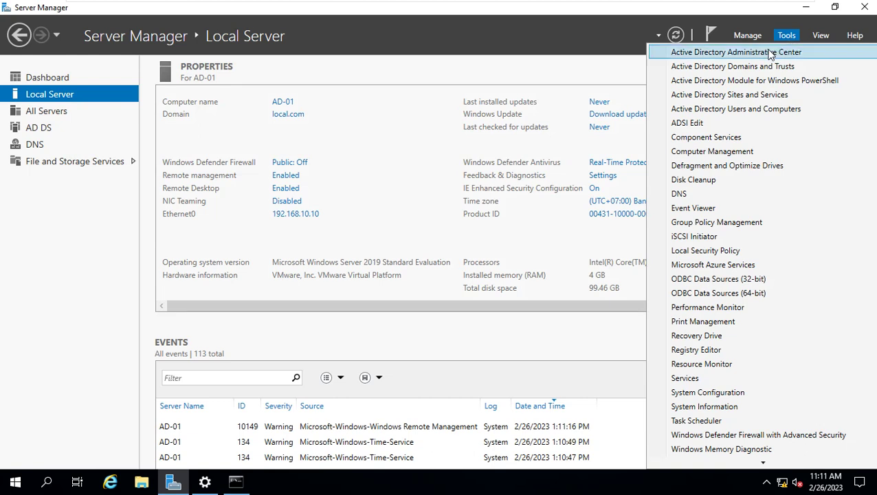
click(694, 194)
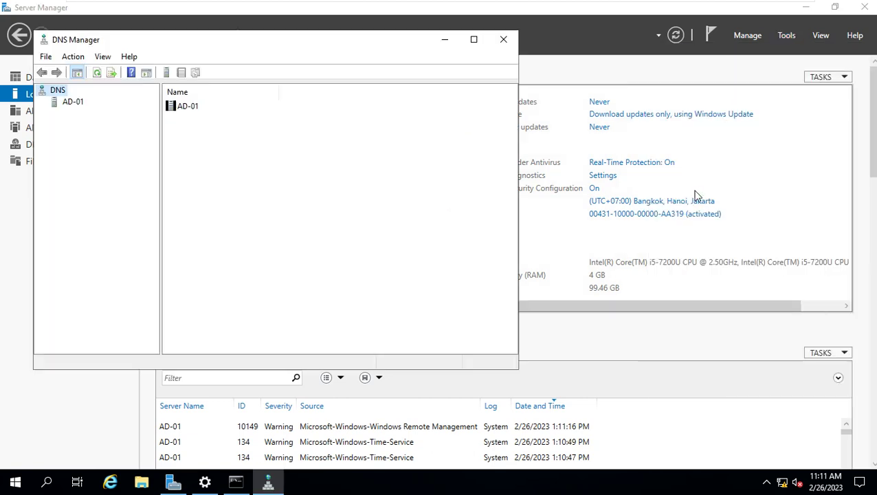
click(474, 39)
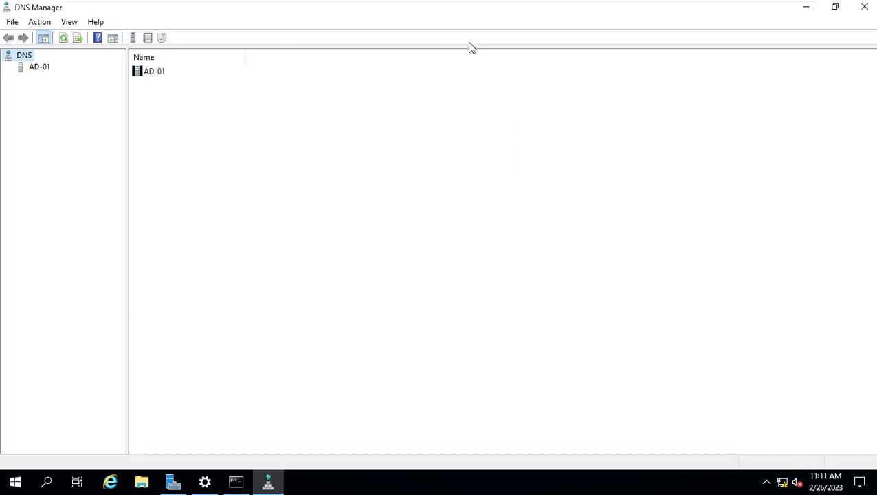
click(33, 70)
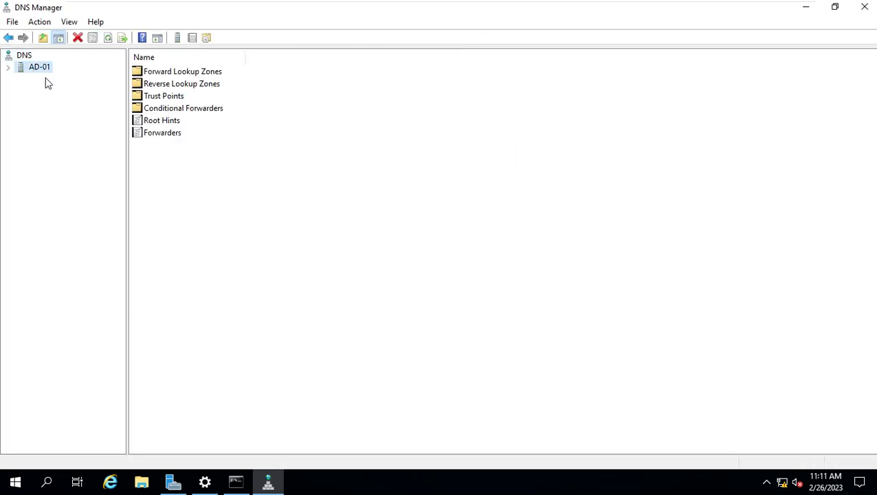
click(8, 67)
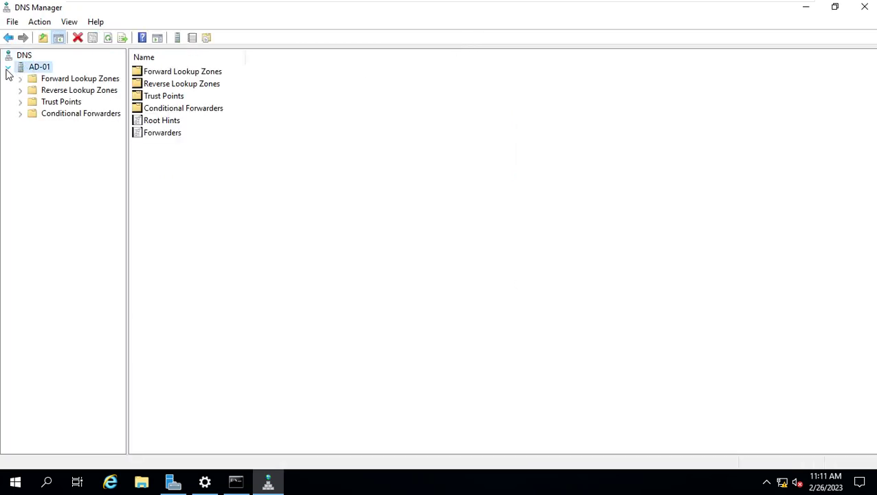
click(55, 95)
click(64, 84)
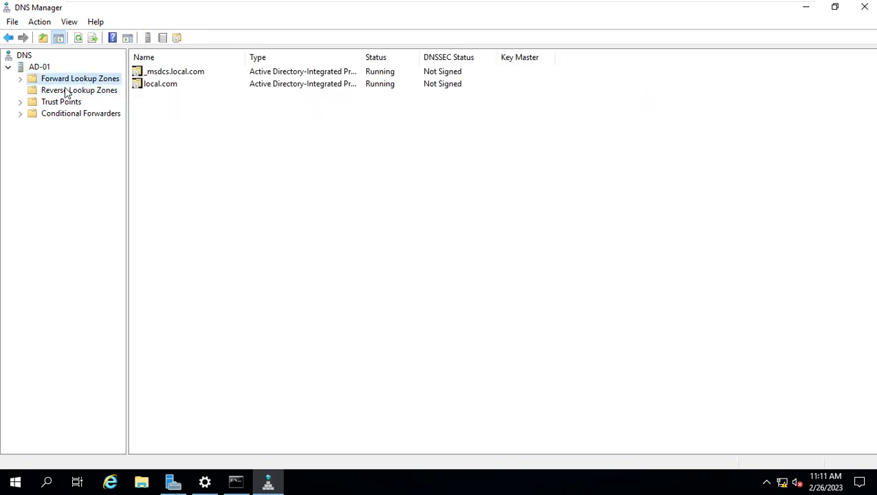
click(64, 95)
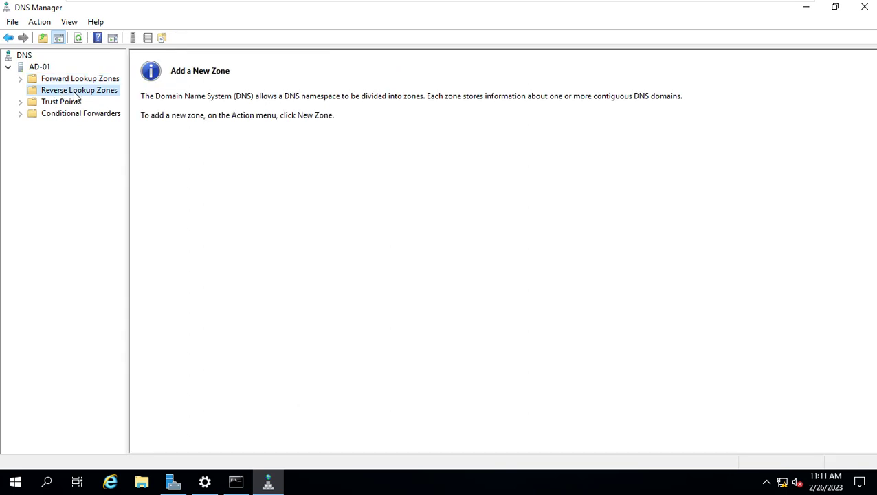
Start a new reverse zone as an AD-integrated primary replicated to all DNS servers in local.com
right_click(75, 95)
click(134, 101)
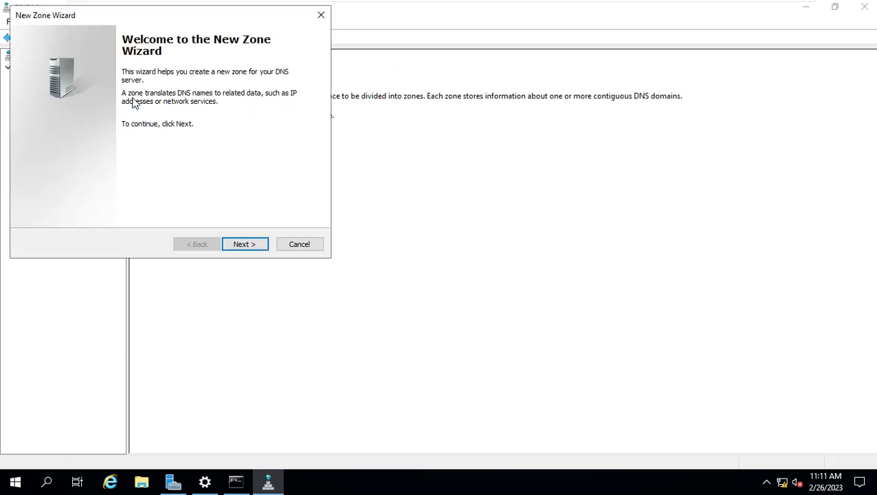
click(238, 248)
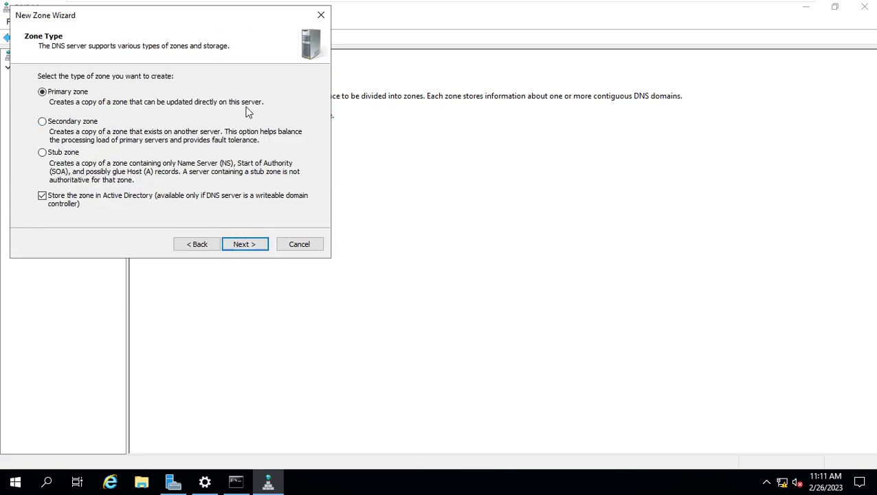
drag(155, 21, 375, 75)
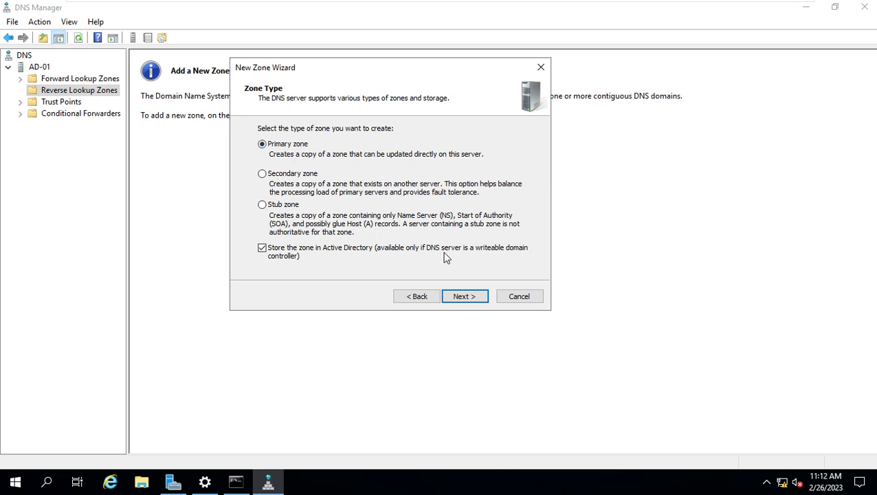
click(464, 298)
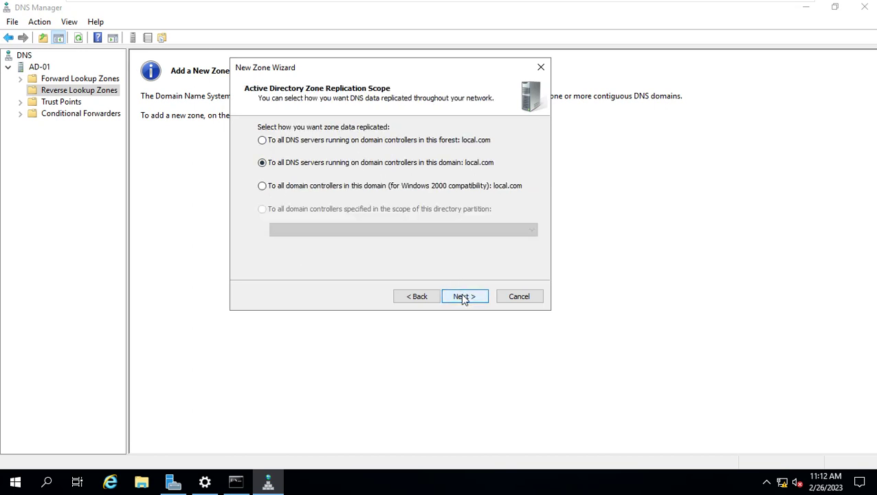
click(463, 297)
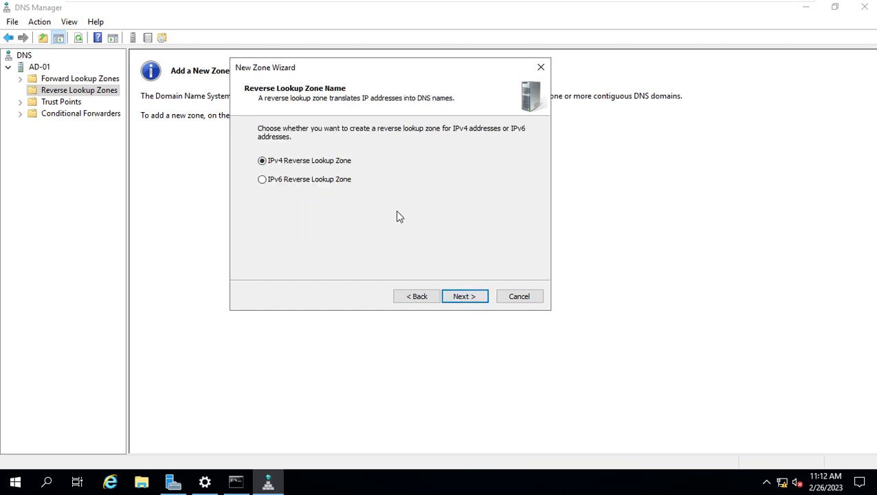
Make it an IPv4 zone for network ID 192.168.10 with secure updates only, and finish
click(467, 297)
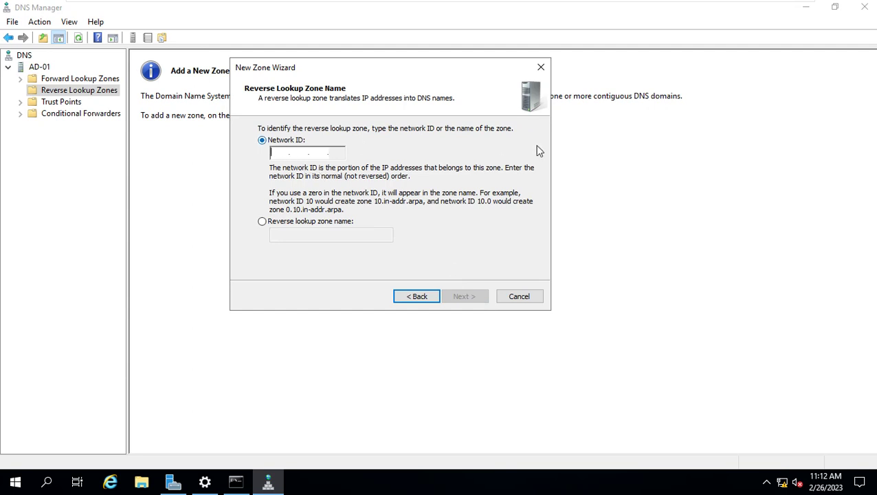
text(192.1)
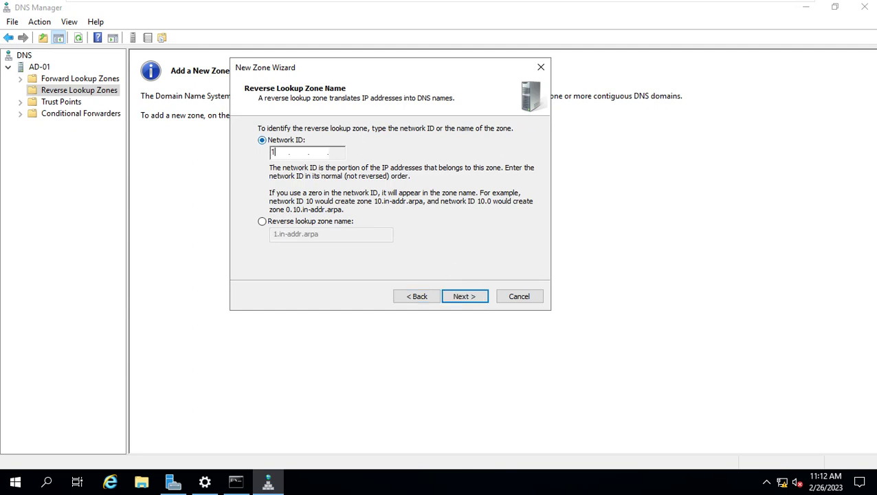
text(68.1)
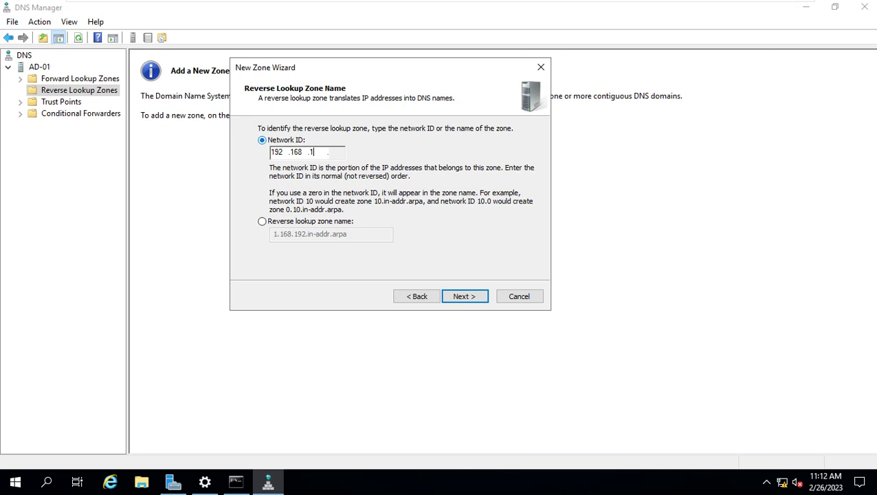
text(0)
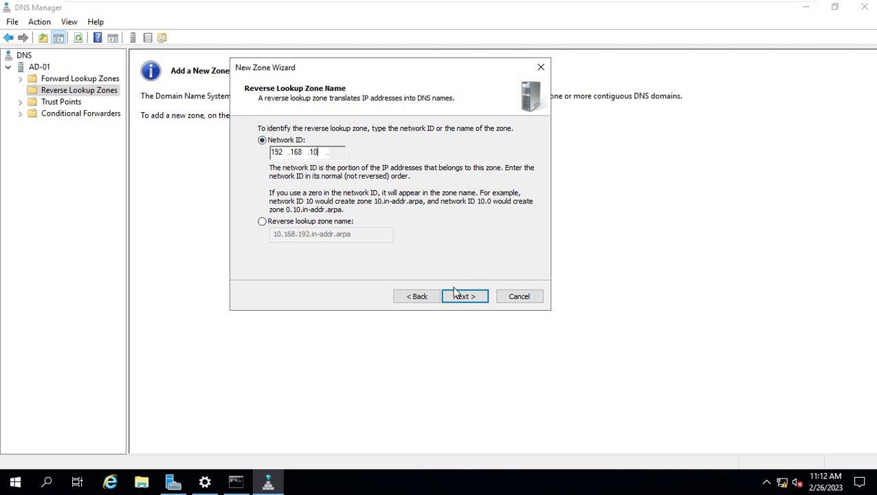
click(459, 298)
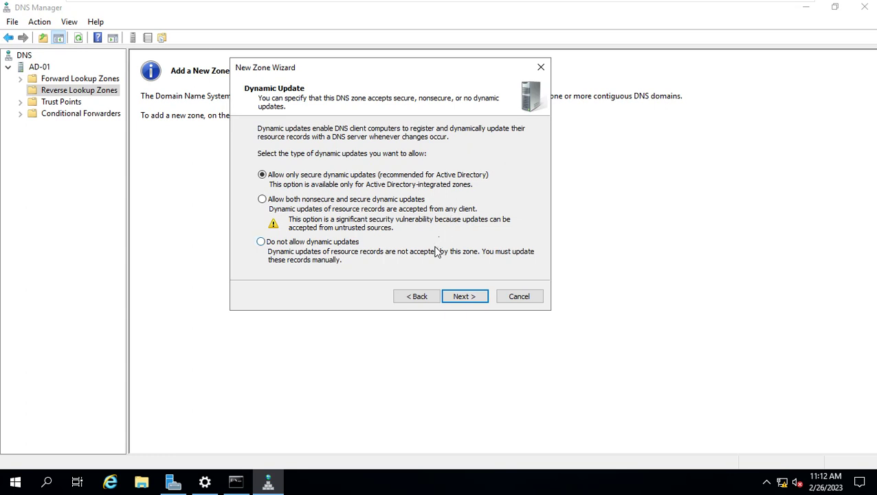
click(466, 302)
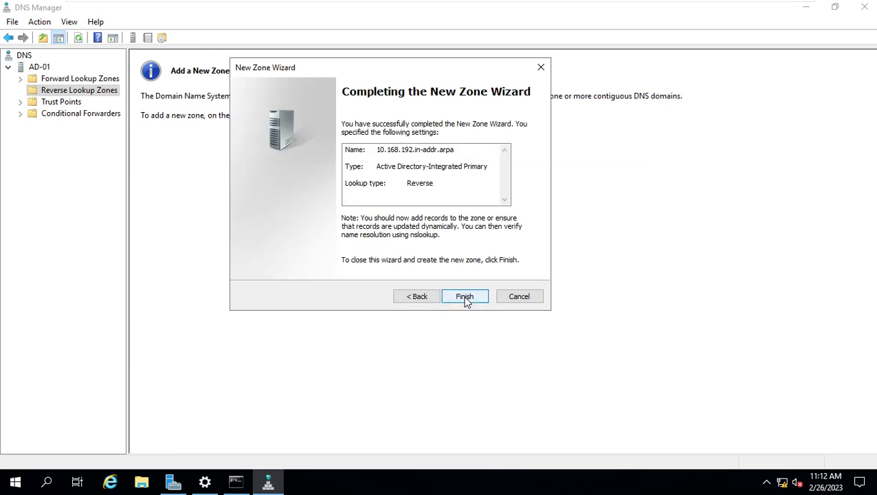
click(465, 299)
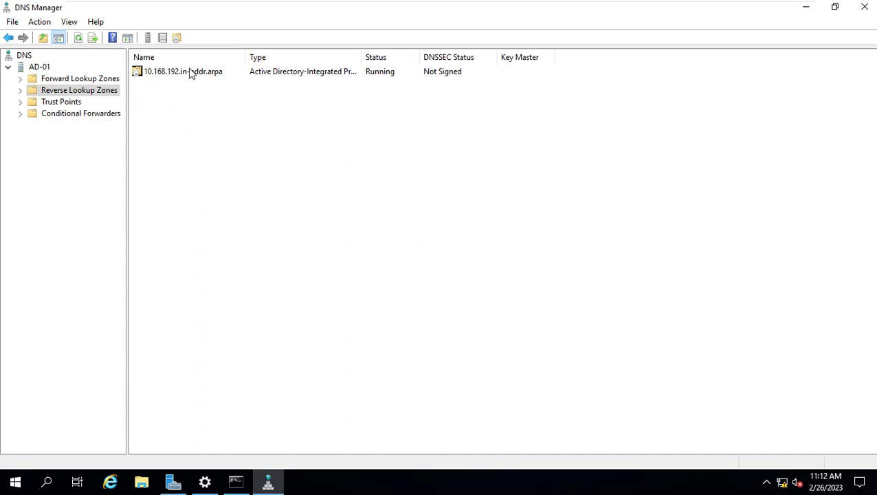
Open the 10.168.192.in-addr.arpa reverse zone and refresh its record list
double_click(191, 72)
right_click(357, 203)
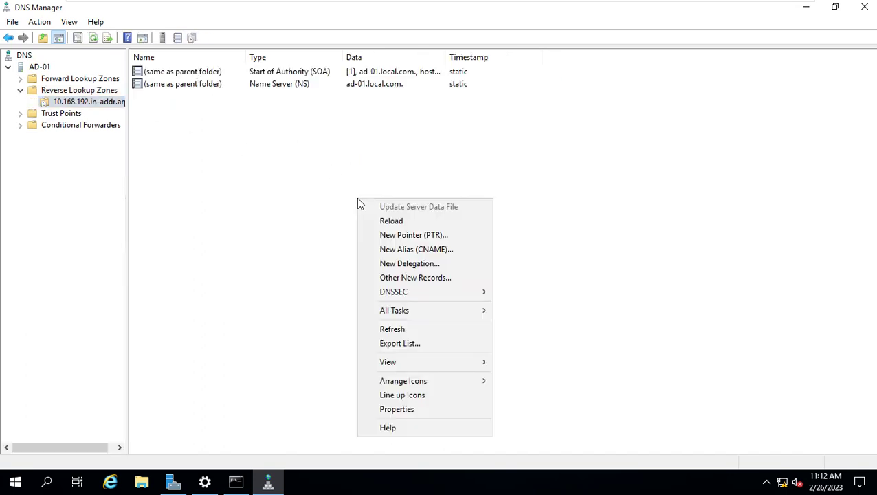
click(407, 330)
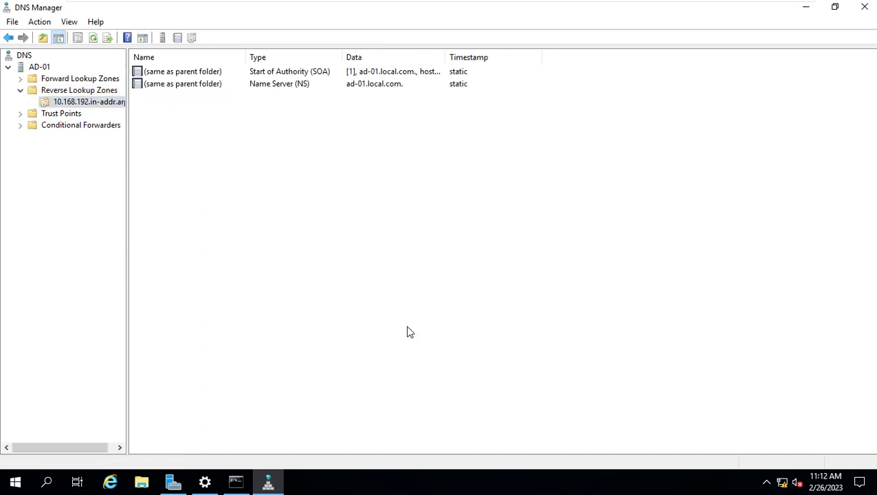
Start a new PTR record and complete its IP address as 192.168.10.10
right_click(323, 127)
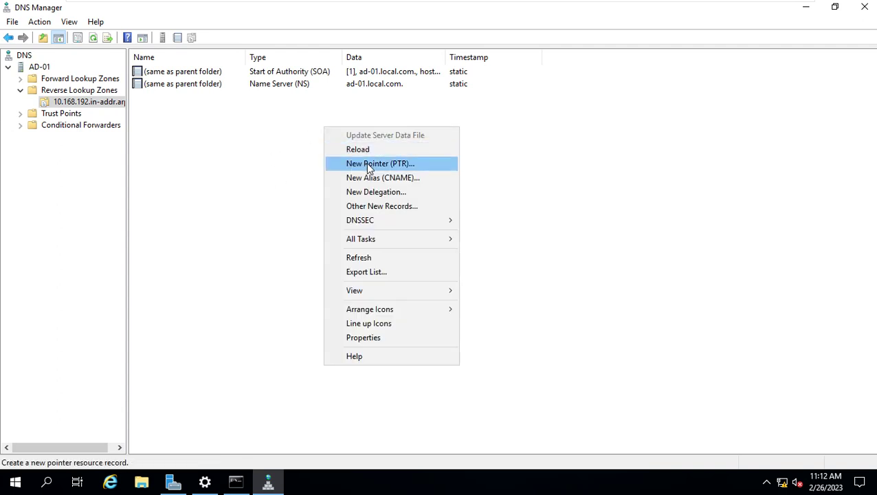
click(406, 163)
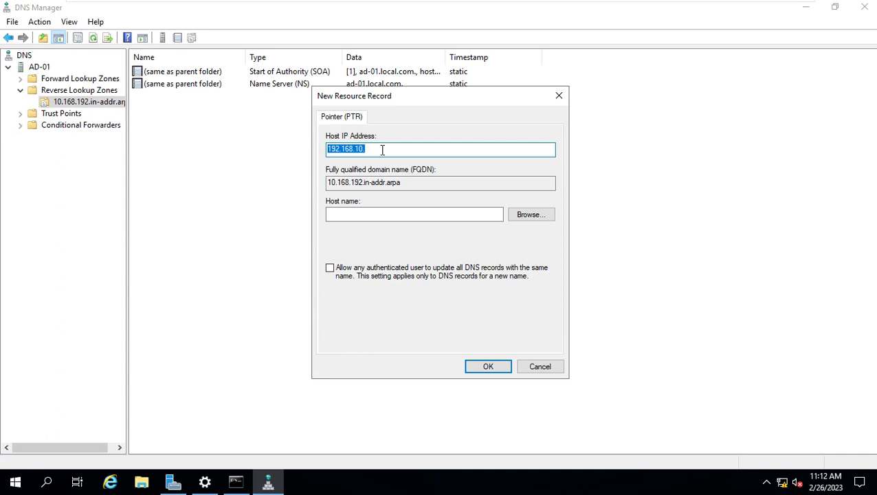
click(382, 149)
text(10)
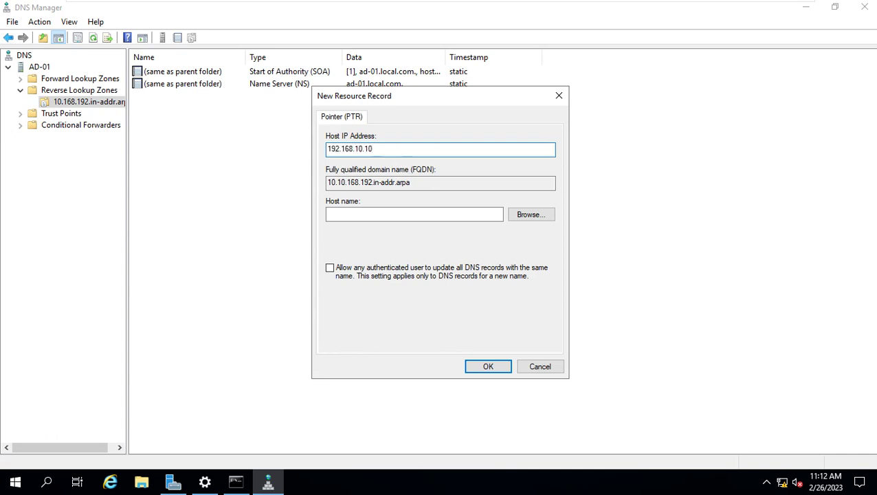
Set the PTR host to ad-01 under AD-01 > Forward Lookup Zones > local.com and create the record
click(532, 214)
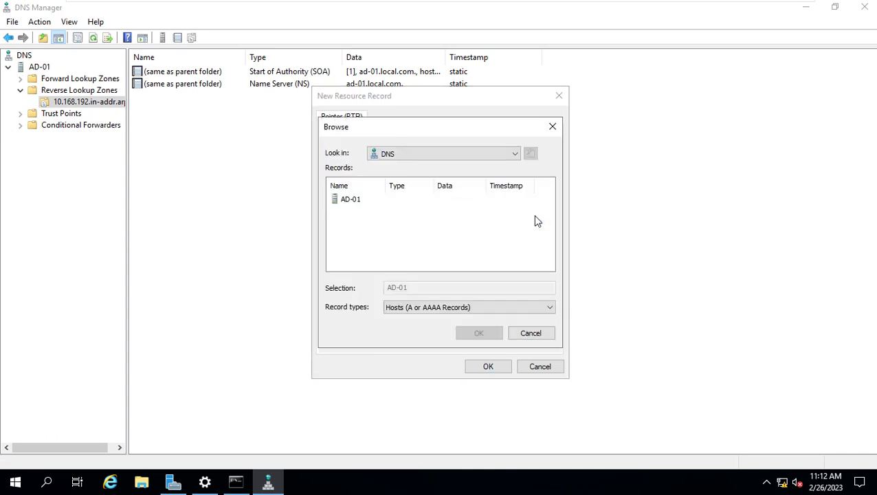
double_click(349, 200)
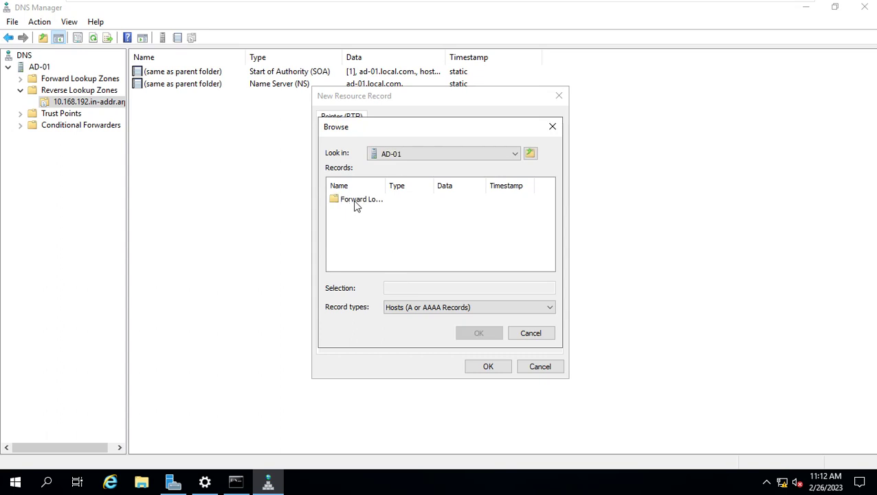
double_click(356, 201)
double_click(354, 210)
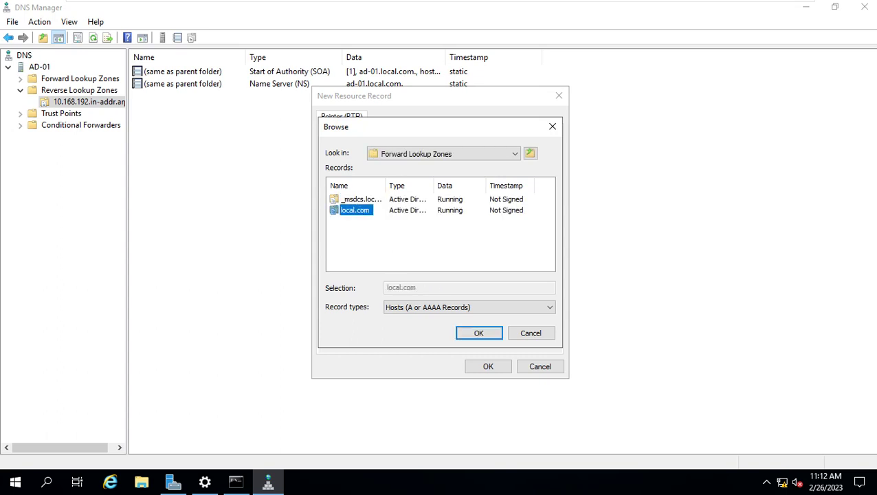
drag(386, 185, 485, 198)
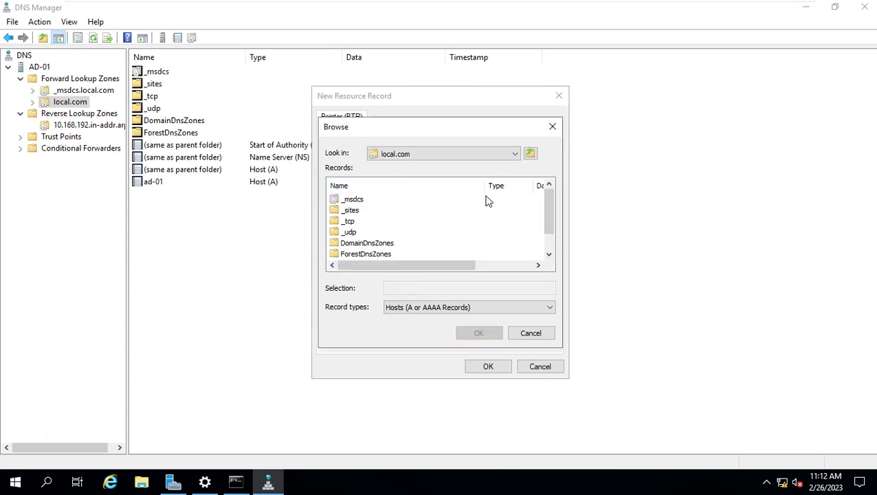
drag(550, 227, 550, 252)
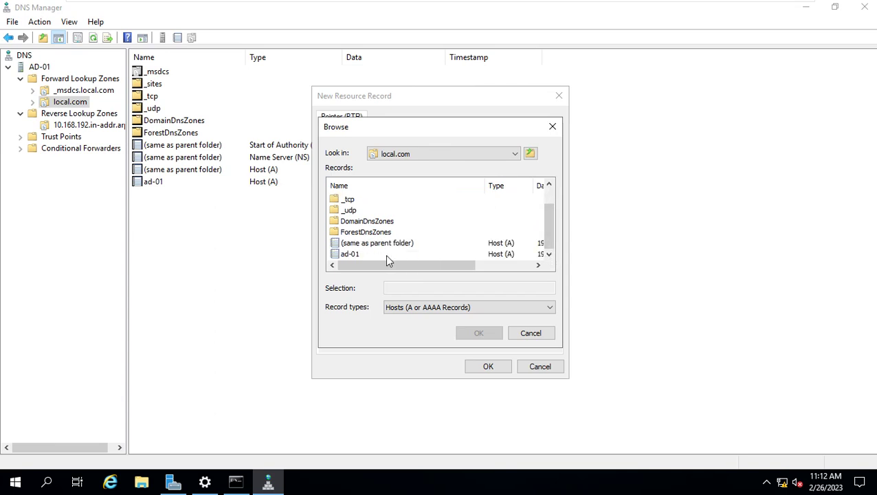
click(360, 255)
click(468, 333)
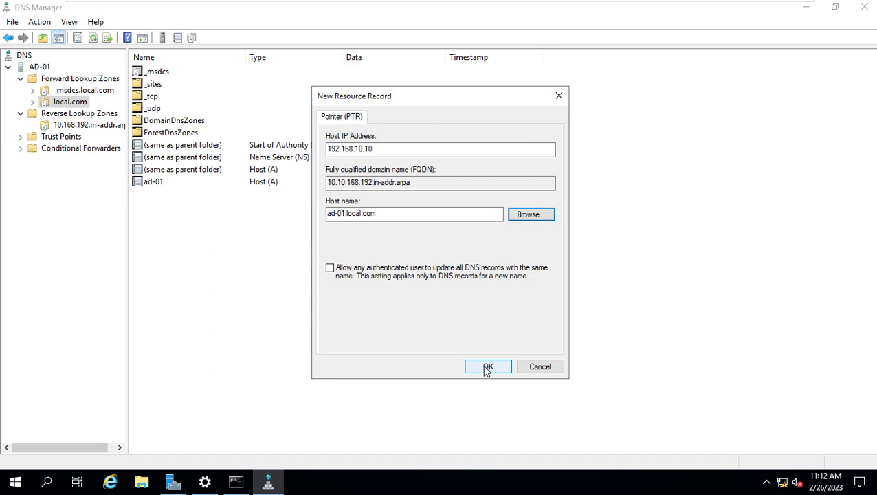
click(487, 367)
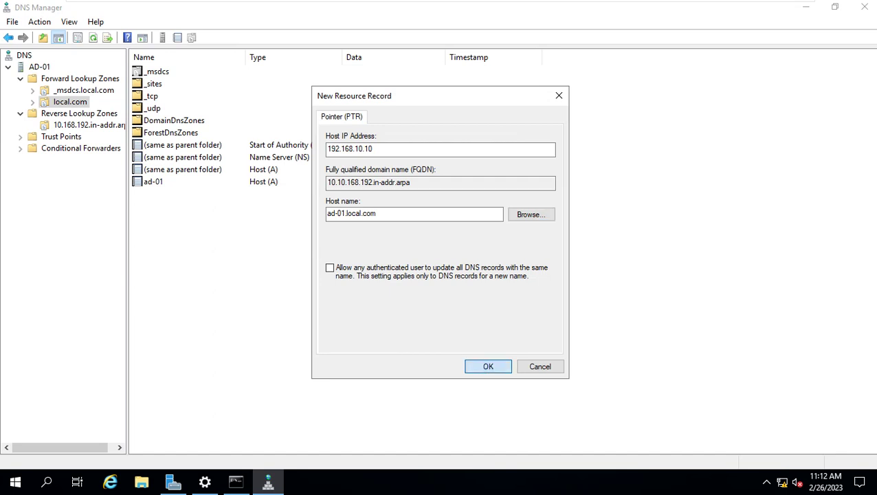
Refresh local.com and the reverse zone so the new 192.168.10.10 PTR record appears
right_click(369, 234)
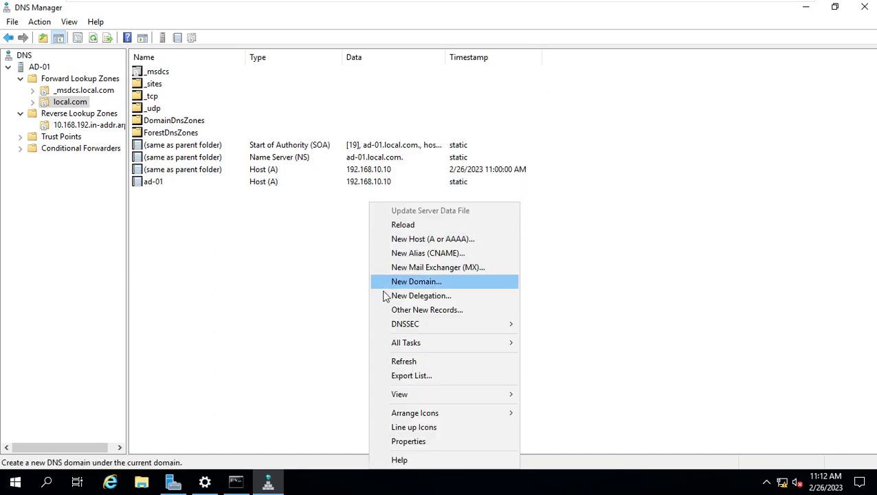
click(388, 362)
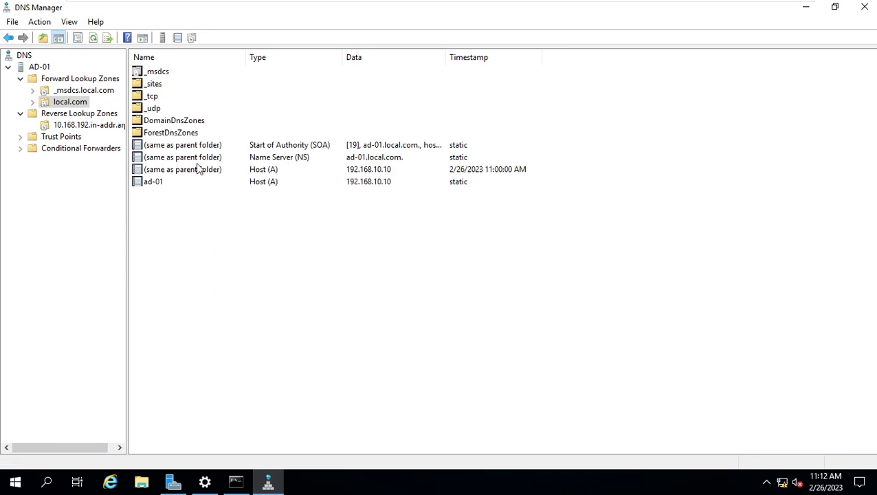
click(185, 182)
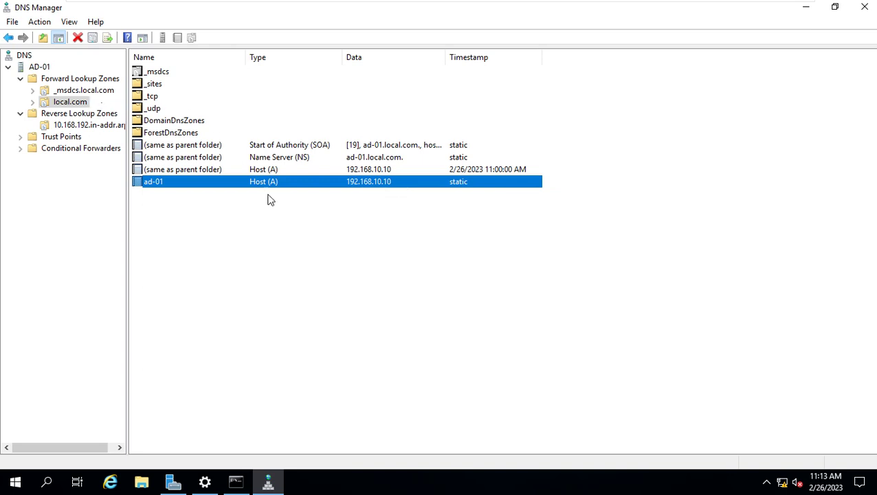
click(102, 128)
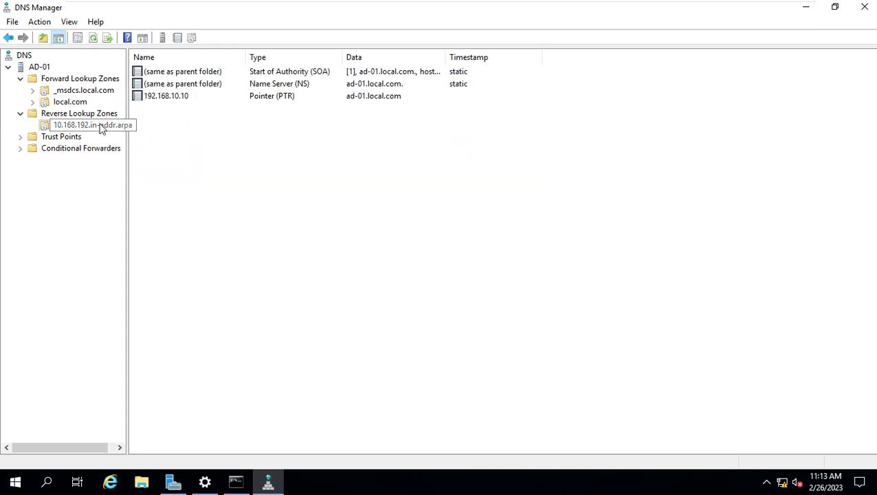
right_click(277, 159)
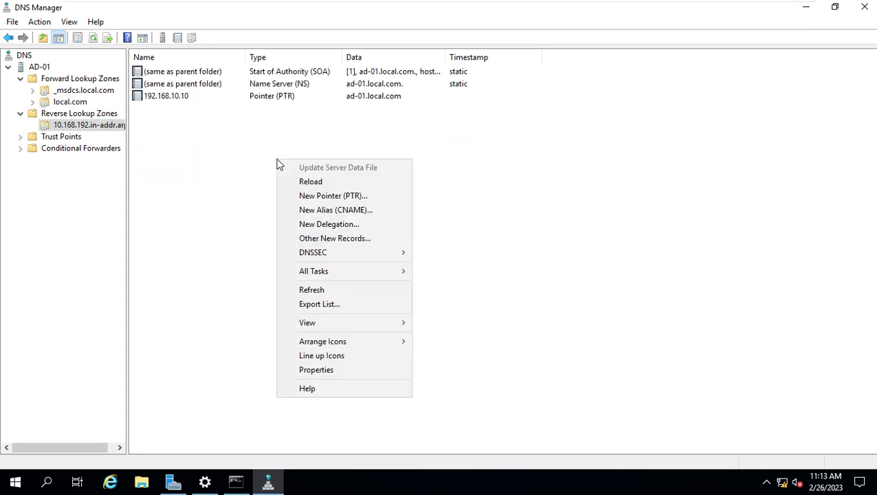
click(323, 291)
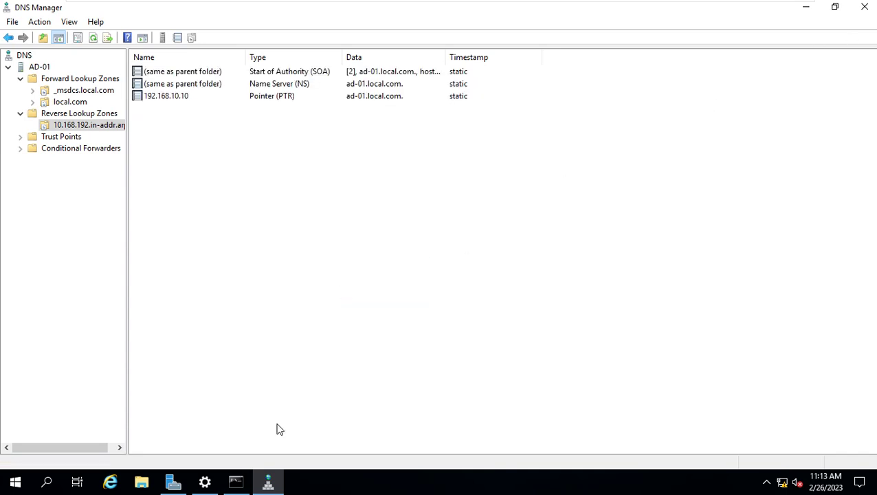
click(235, 481)
Rerun nslookup, confirm ad-01.local.com is the default server, then close Command Prompt
click(415, 281)
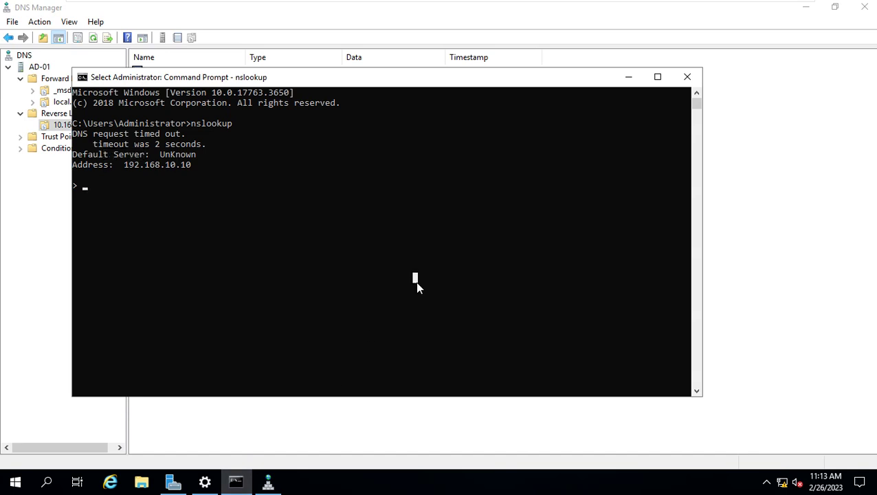
key(ctrl+c)
key(ctrl+c)
text(nslookup)
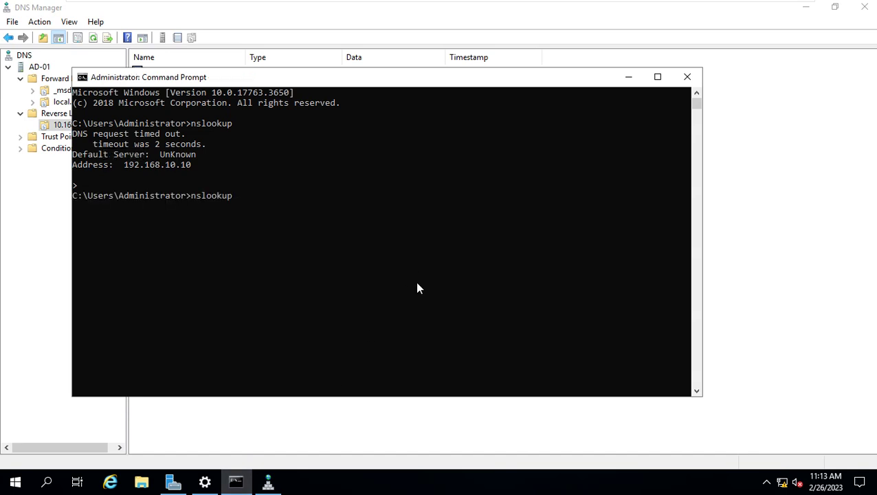
key(Return)
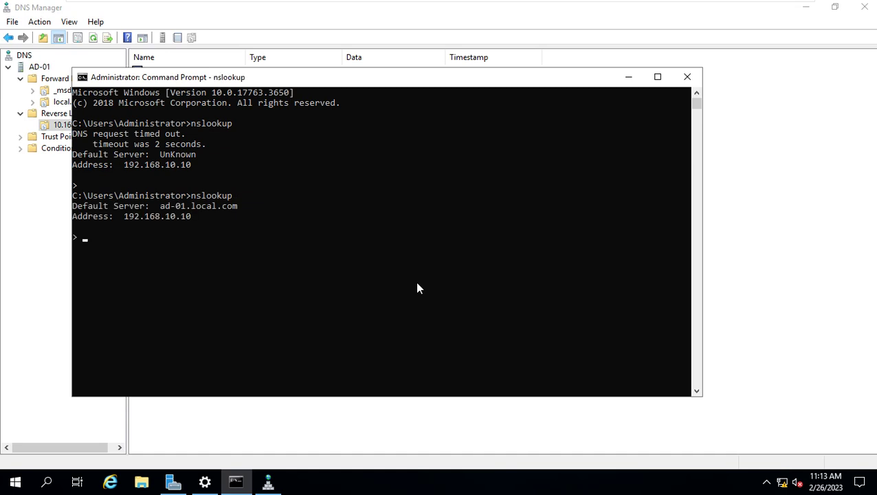
drag(157, 205, 260, 210)
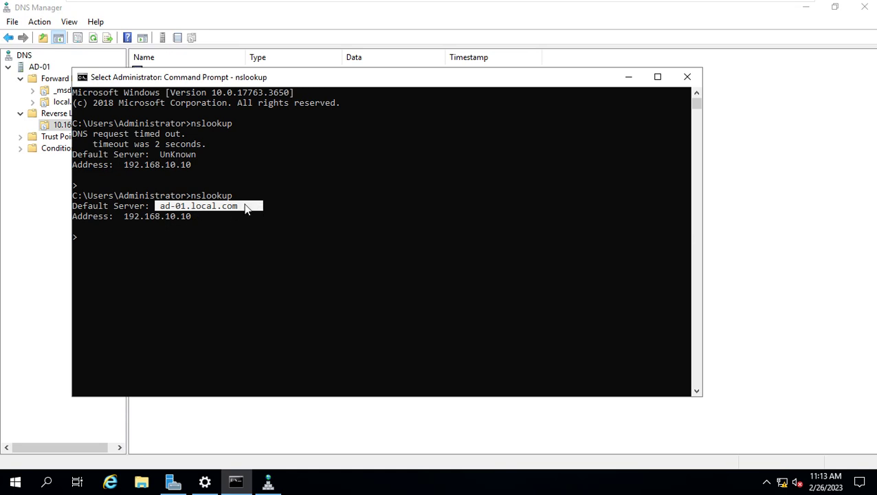
click(275, 197)
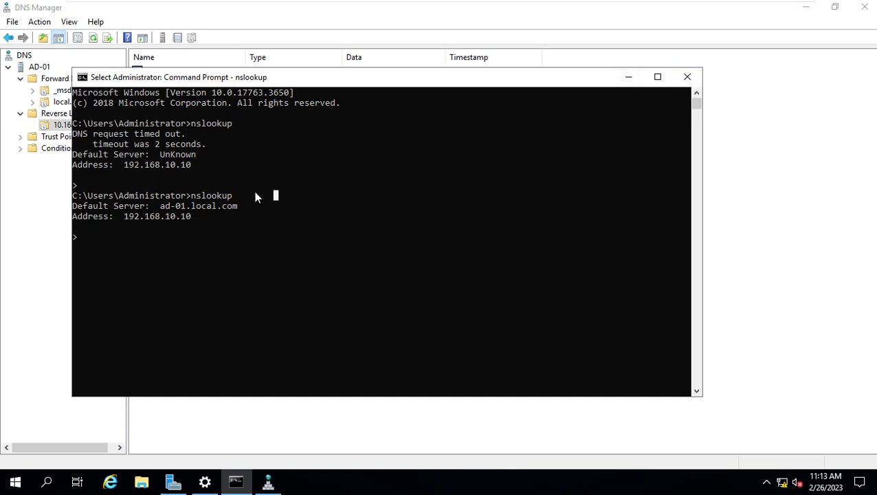
click(690, 78)
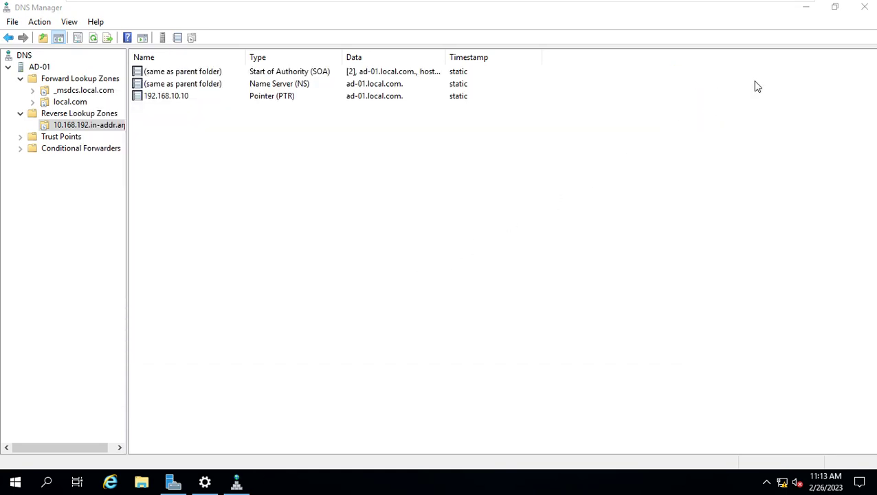
Check the Ethernet settings, view Server Manager's Local Server, then minimize the VM to the host desktop
click(237, 485)
click(204, 485)
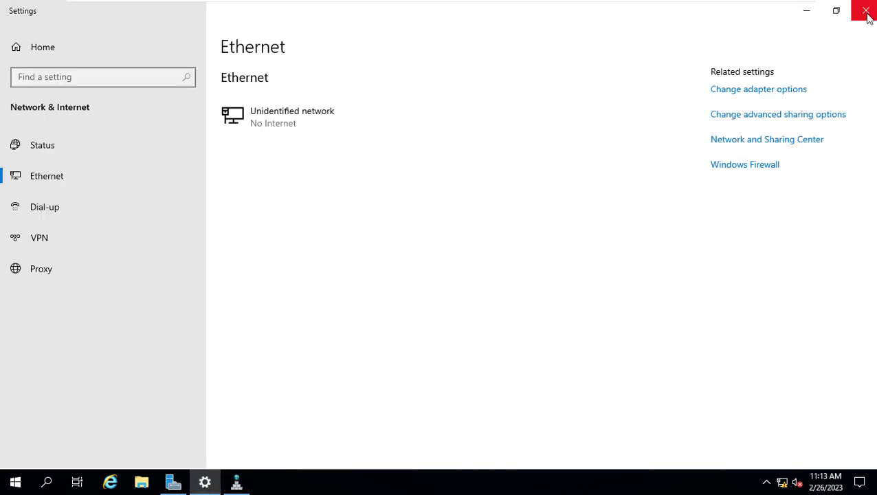
click(866, 11)
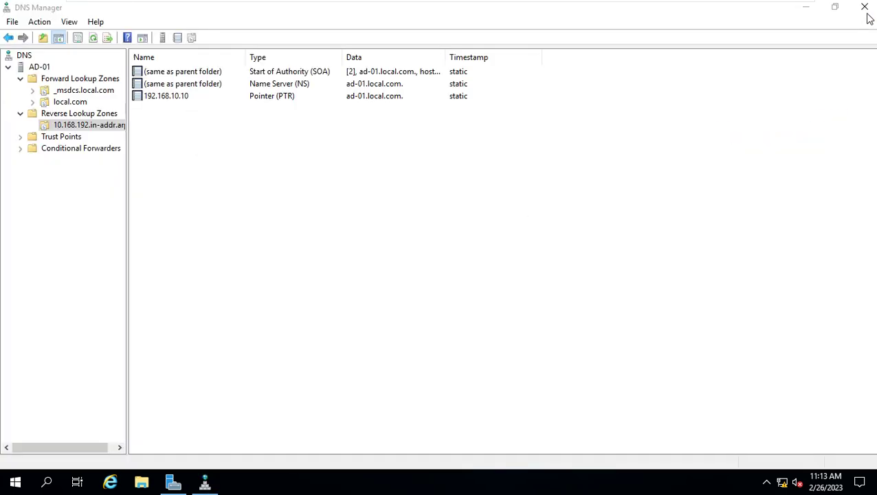
click(174, 484)
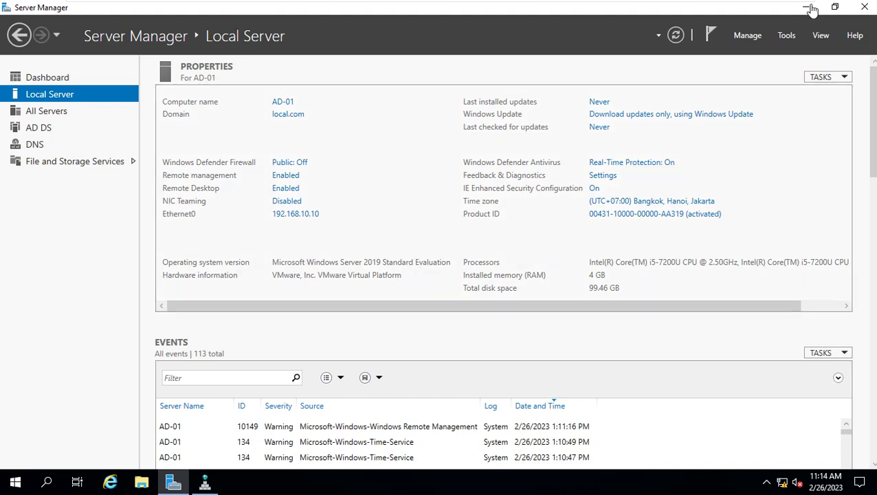
mouse_move(683, 6)
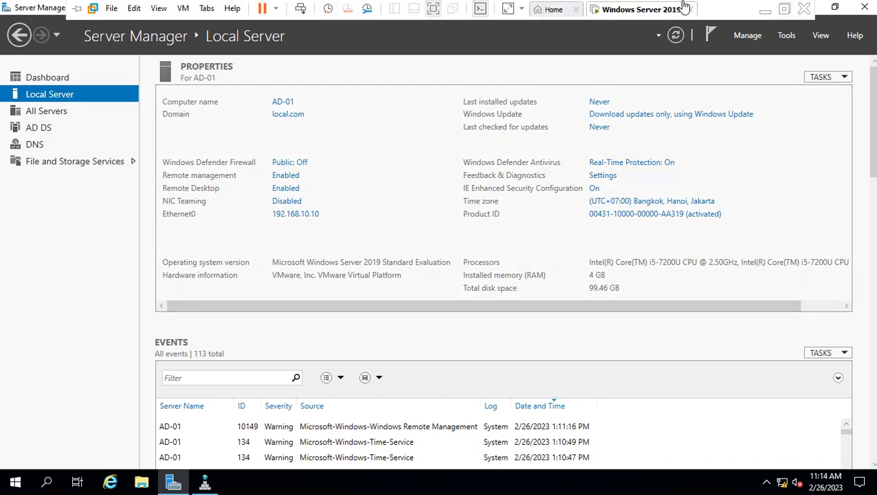
click(766, 8)
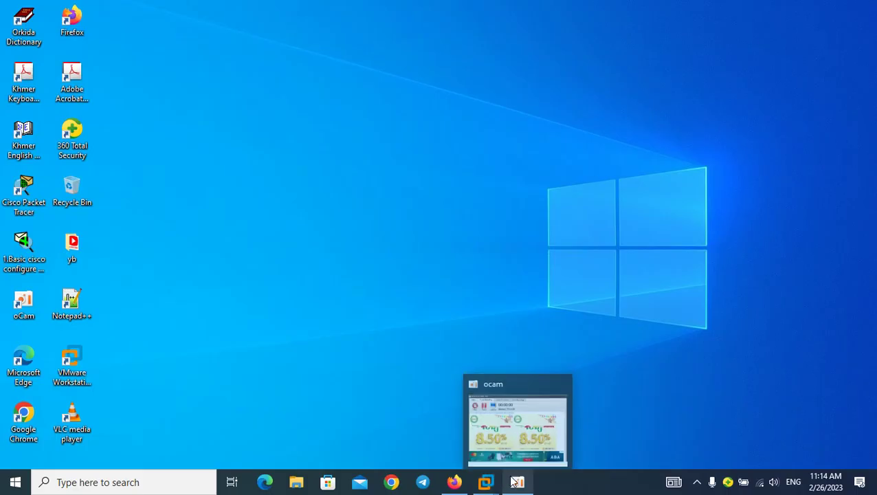